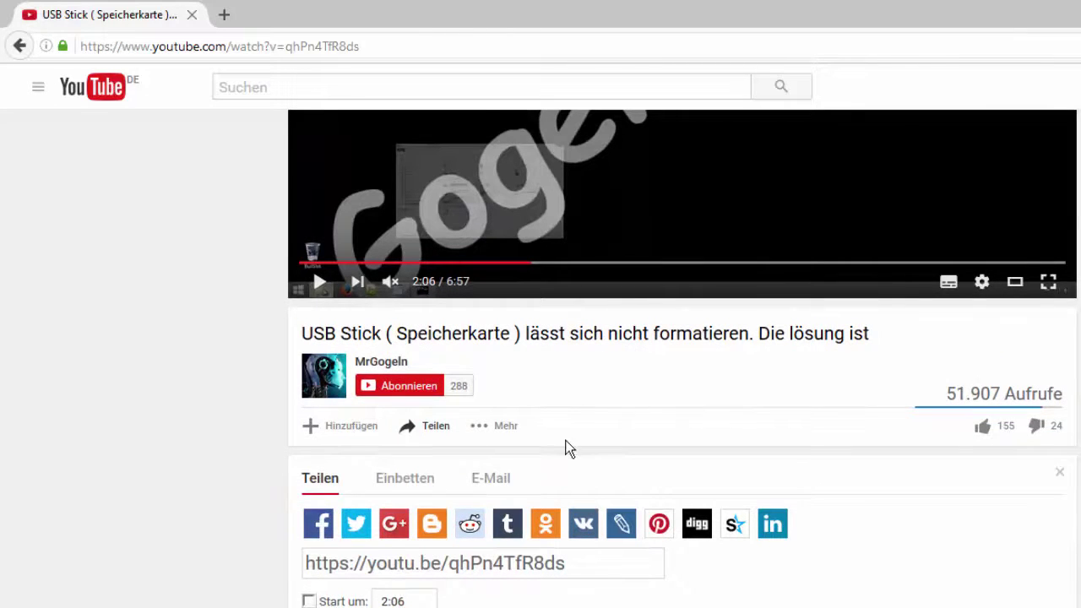
Step: Scroll up so the tutorial's video player, paused at 2:06, is back in view
{"action": "scroll", "coordinate": [569, 447], "scroll_direction": "up", "scroll_amount": 4}
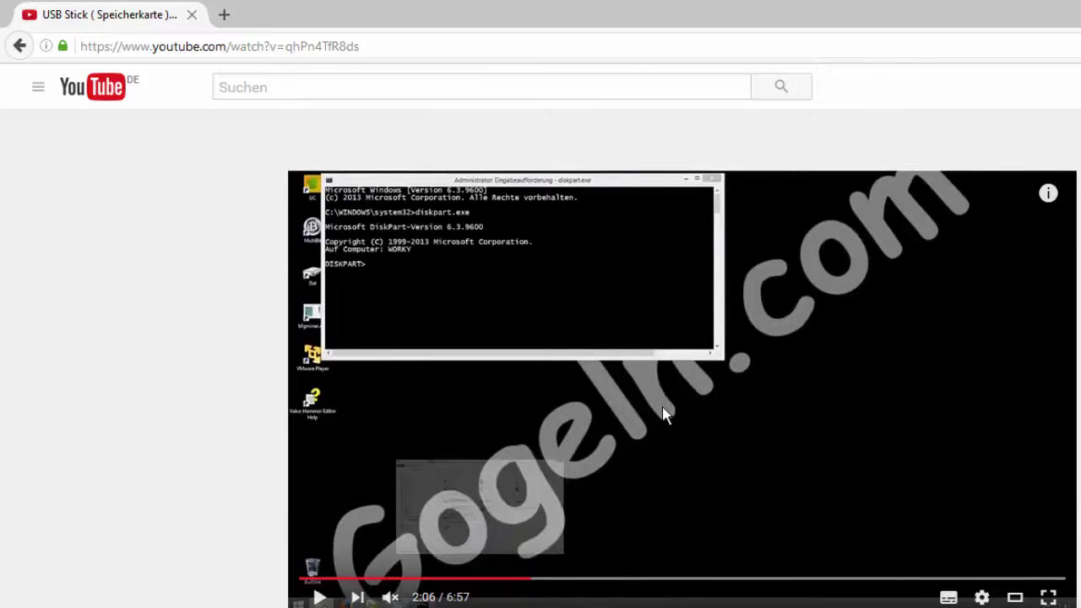
Step: Resume the USB-stick formatting tutorial from 2:06
{"action": "left_click", "coordinate": [663, 409]}
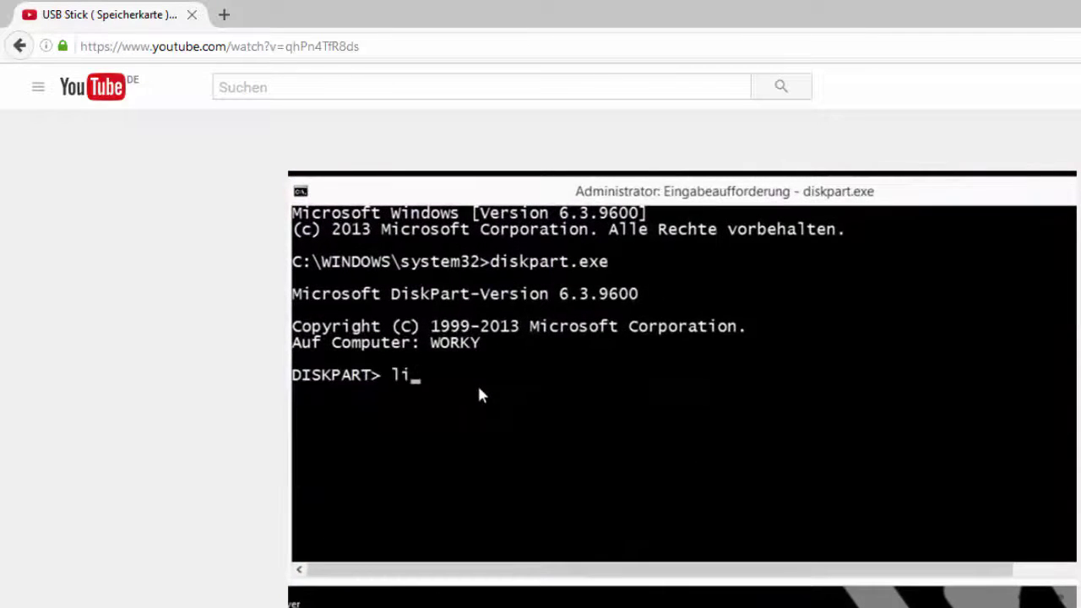
Step: Scroll through the tutorial's viewer comments and the DiskPart step list in the description
{"action": "scroll", "coordinate": [398, 558], "scroll_direction": "down", "scroll_amount": 15}
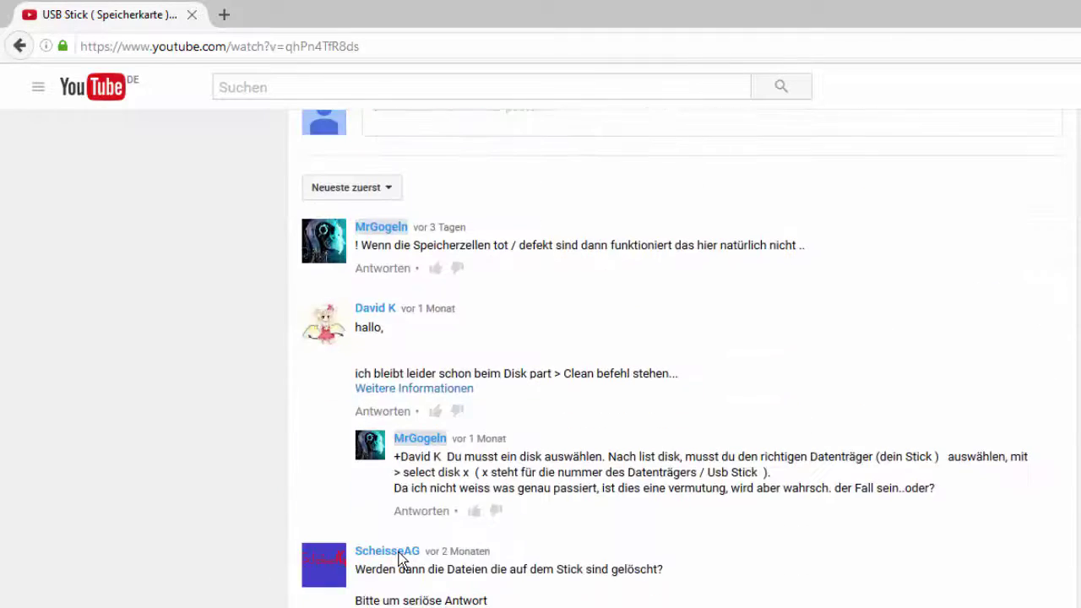
{"action": "scroll", "coordinate": [399, 558], "scroll_direction": "down", "scroll_amount": 8}
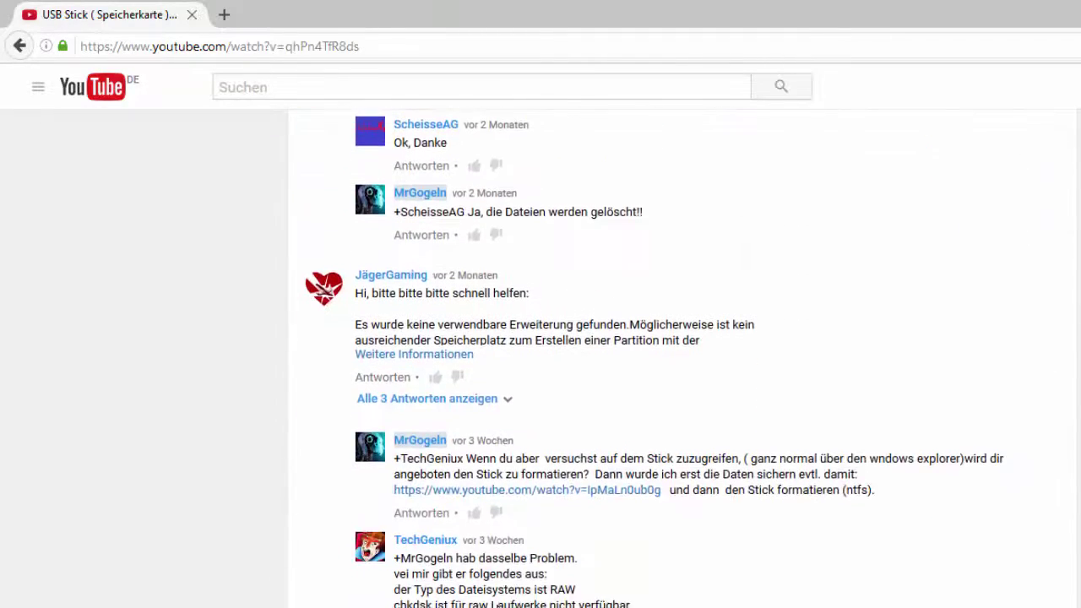
{"action": "scroll", "coordinate": [466, 290], "scroll_direction": "down", "scroll_amount": 3}
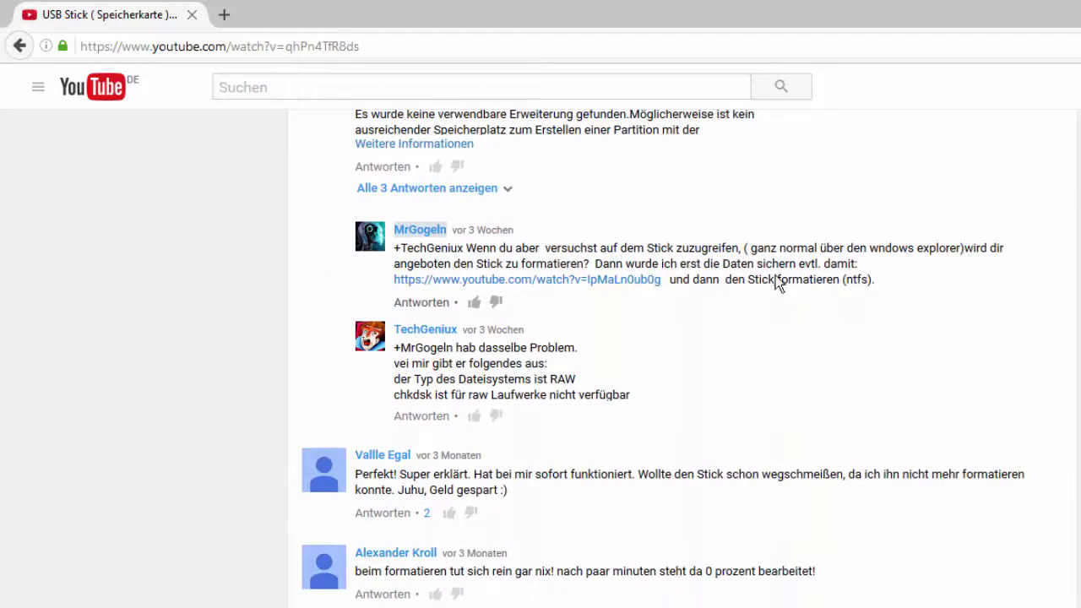
{"action": "scroll", "coordinate": [789, 282], "scroll_direction": "down", "scroll_amount": 5}
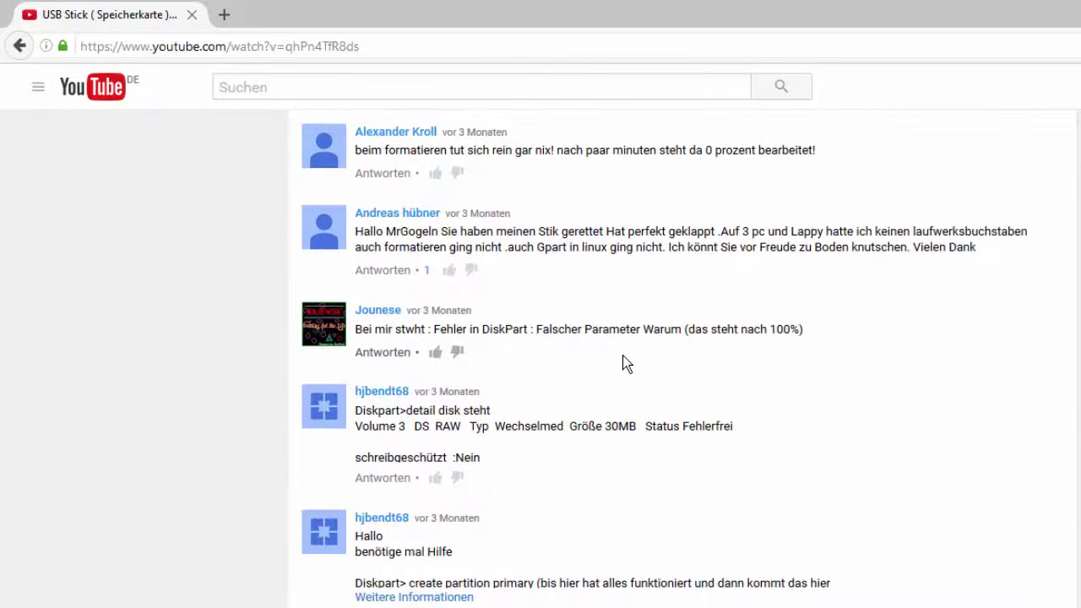
{"action": "scroll", "coordinate": [502, 309], "scroll_direction": "down", "scroll_amount": 3}
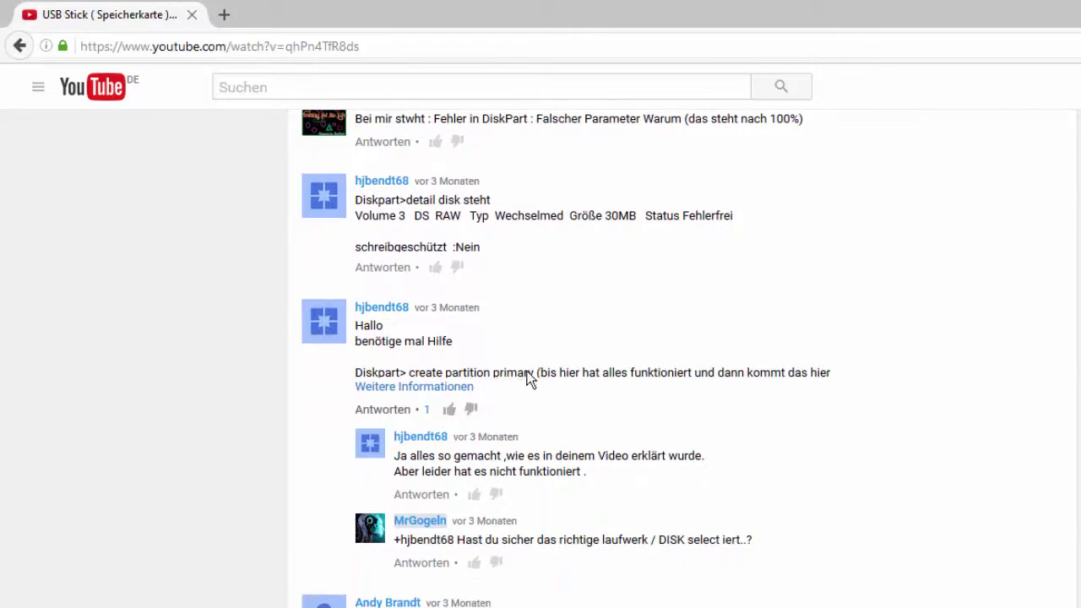
{"action": "scroll", "coordinate": [532, 378], "scroll_direction": "down", "scroll_amount": 5}
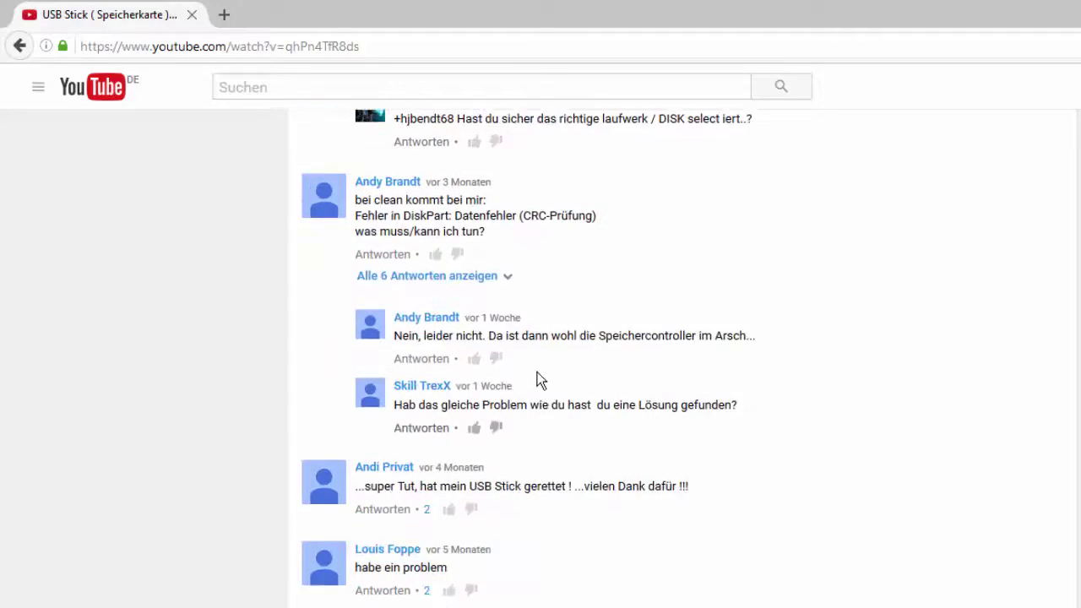
{"action": "scroll", "coordinate": [540, 389], "scroll_direction": "down", "scroll_amount": 1}
{"action": "scroll", "coordinate": [647, 410], "scroll_direction": "up", "scroll_amount": 15}
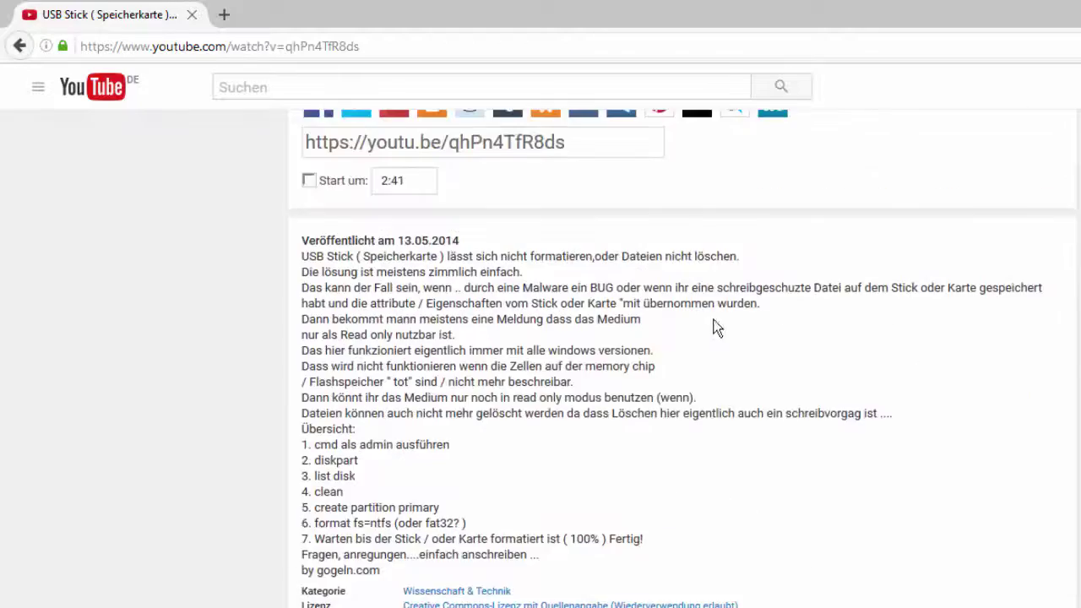
{"action": "scroll", "coordinate": [687, 345], "scroll_direction": "down", "scroll_amount": 10}
{"action": "scroll", "coordinate": [672, 342], "scroll_direction": "down", "scroll_amount": 5}
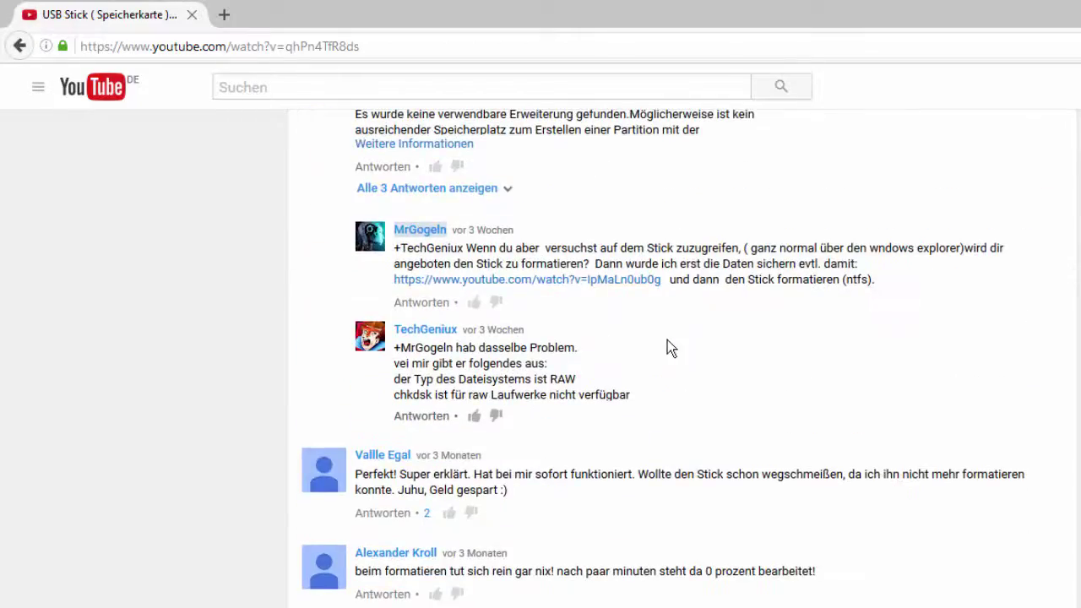
{"action": "scroll", "coordinate": [667, 339], "scroll_direction": "down", "scroll_amount": 1}
{"action": "scroll", "coordinate": [662, 459], "scroll_direction": "down", "scroll_amount": 3}
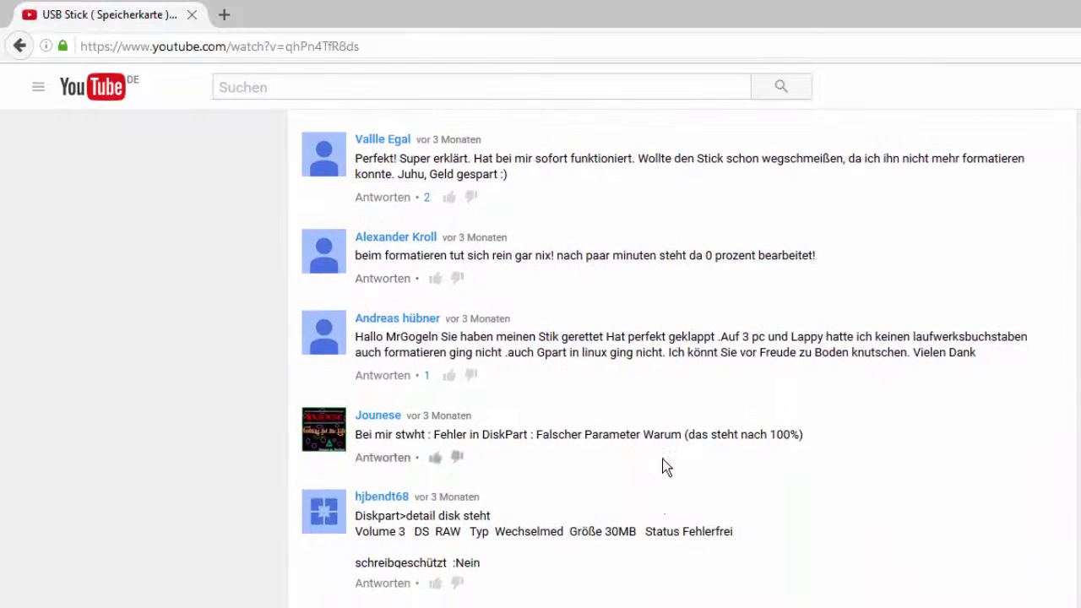
{"action": "scroll", "coordinate": [473, 568], "scroll_direction": "down", "scroll_amount": 2}
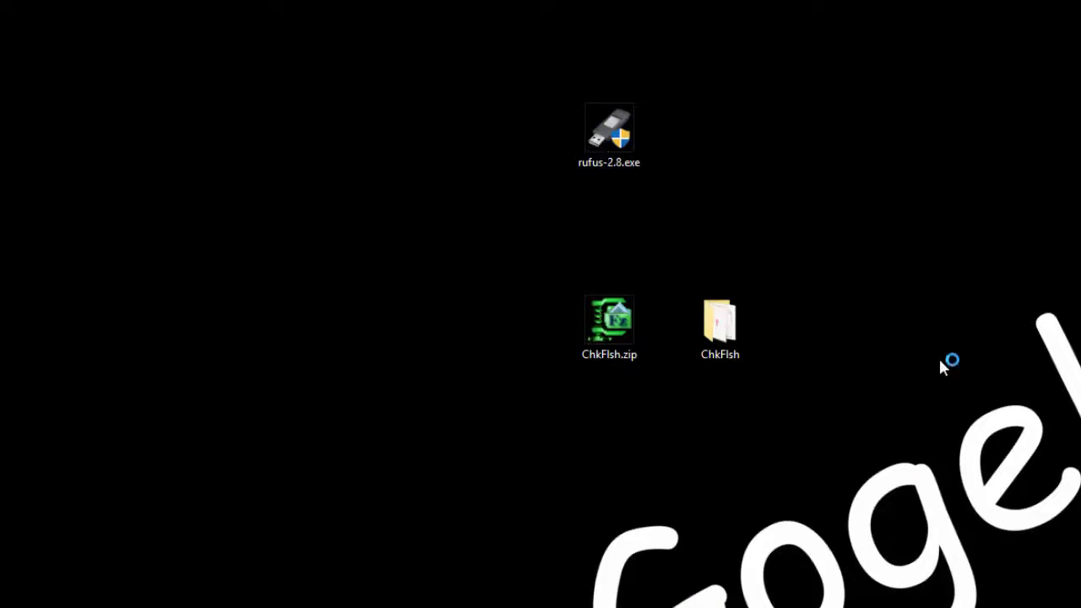
Step: Move the Rufus window up and right, keeping KALI LIVE (H:) as the target drive
{"action": "left_click_drag", "start_coordinate": [838, 205], "coordinate": [925, 169]}
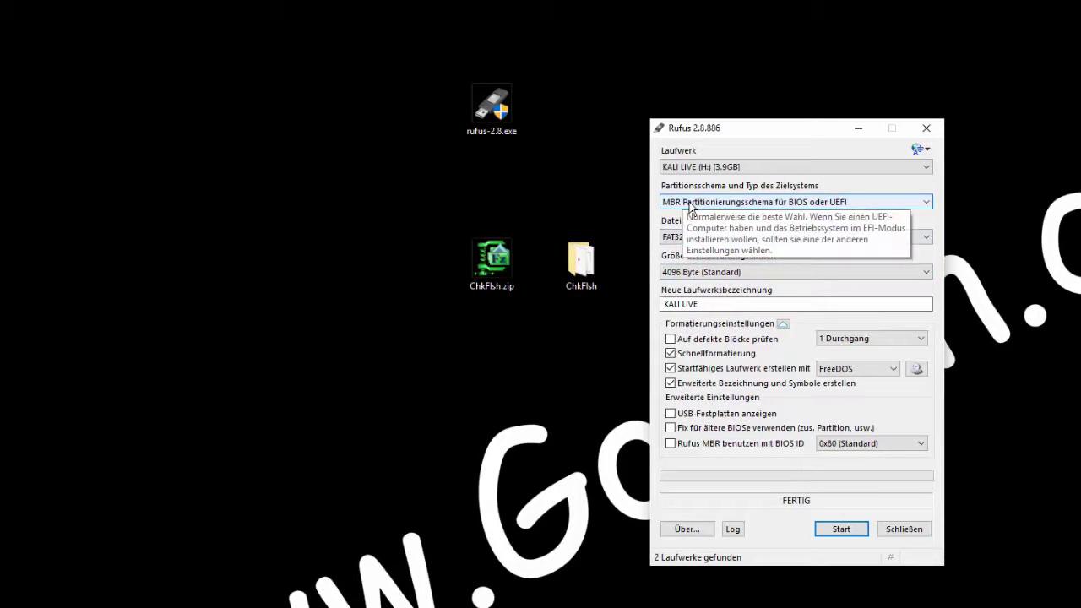
{"action": "left_click", "coordinate": [736, 167]}
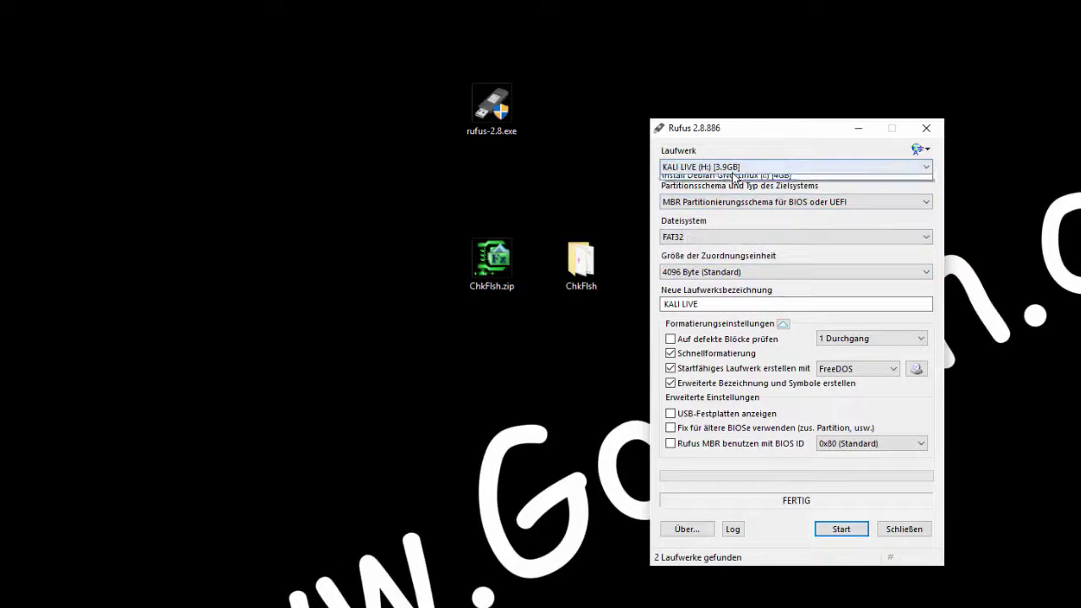
{"action": "left_click", "coordinate": [765, 166]}
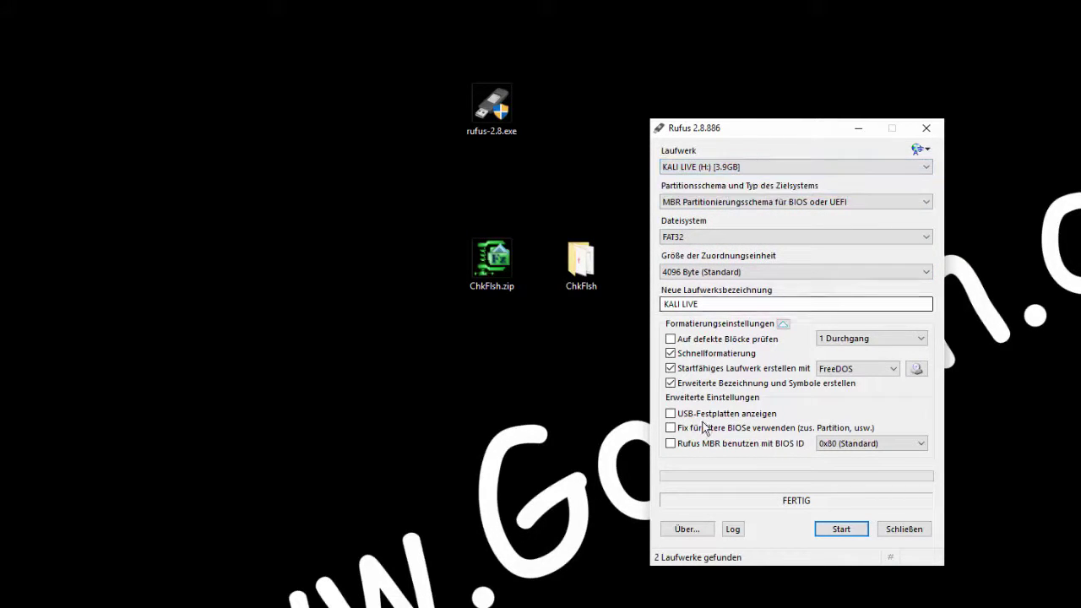
Step: Review the pass count (1 Durchgang) and FreeDOS boot type without changes, then close Rufus
{"action": "left_click", "coordinate": [861, 342]}
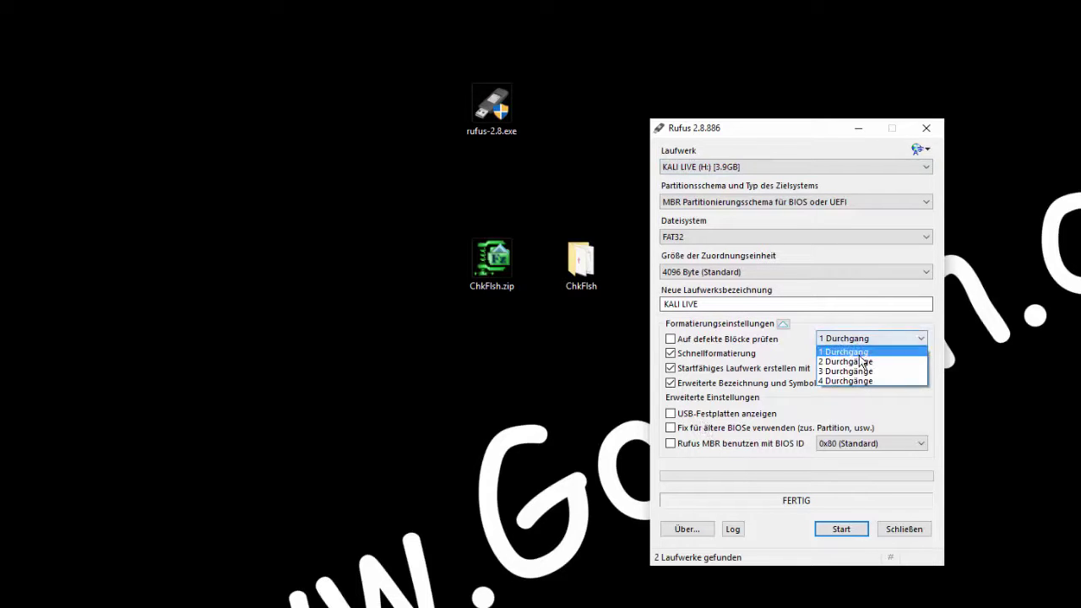
{"action": "left_click", "coordinate": [823, 286]}
{"action": "left_click", "coordinate": [858, 372]}
{"action": "left_click", "coordinate": [843, 65]}
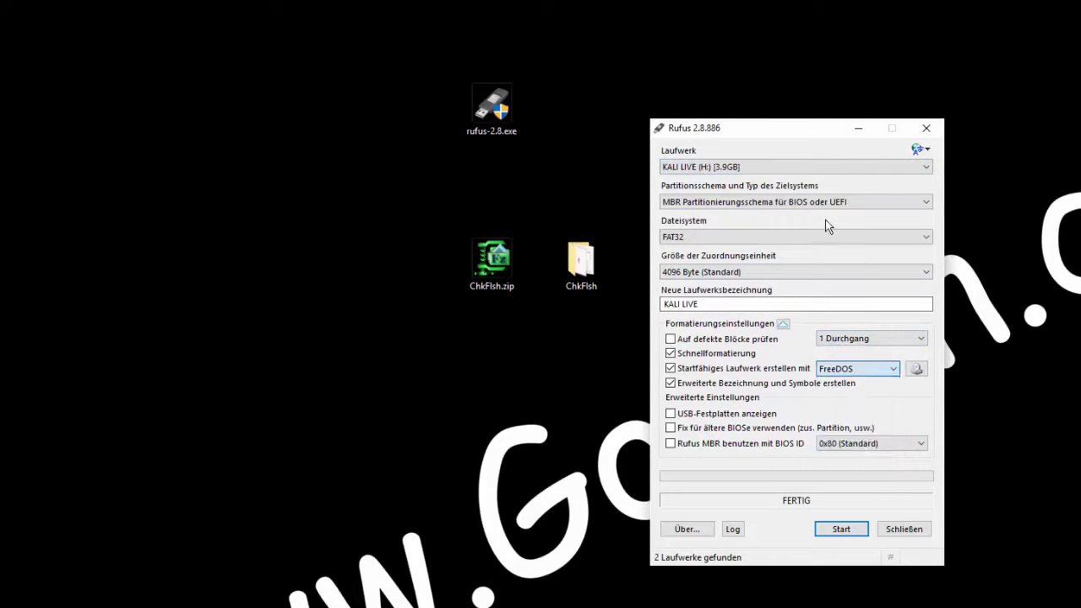
{"action": "left_click", "coordinate": [927, 127]}
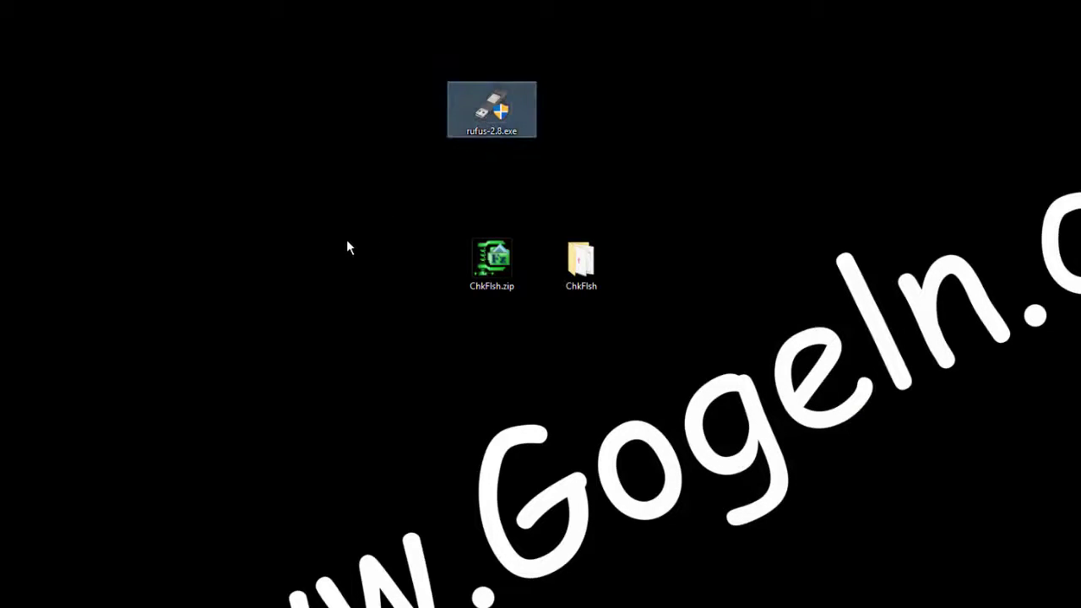
{"action": "left_click", "coordinate": [402, 290]}
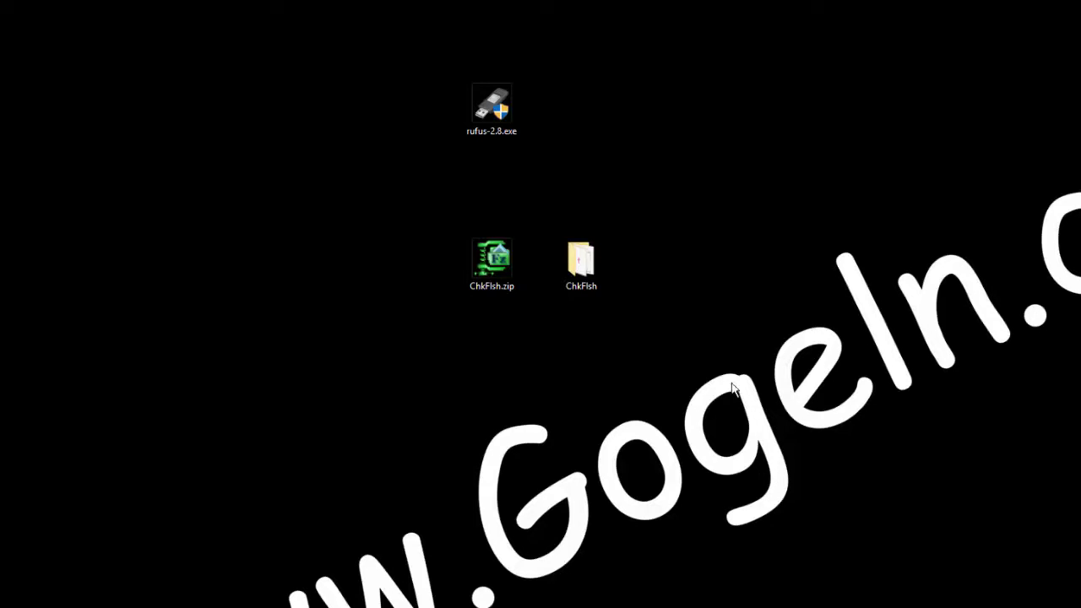
{"action": "left_click", "coordinate": [486, 281]}
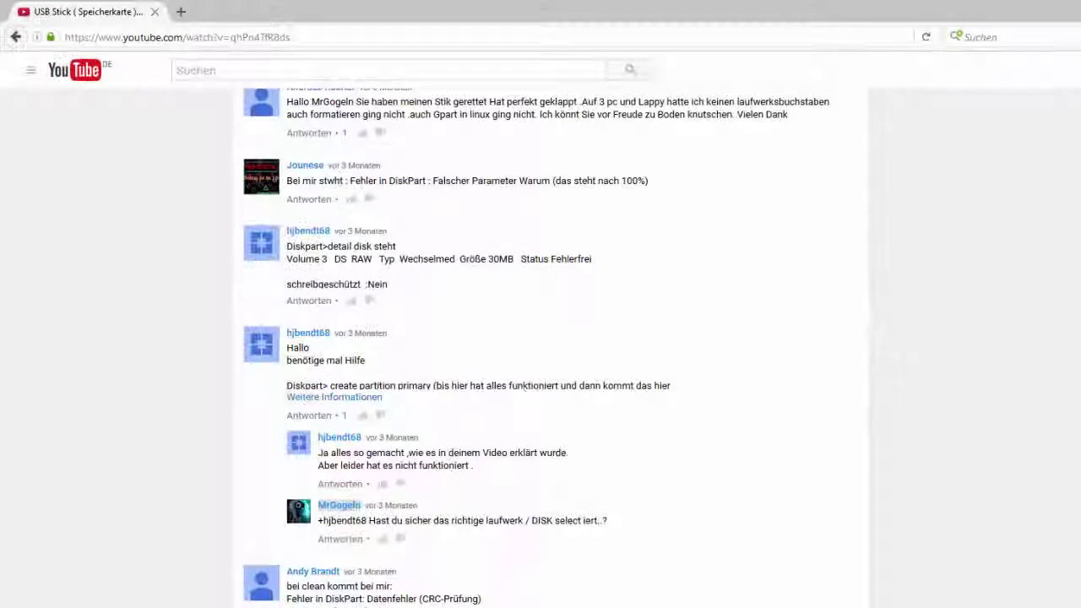
{"action": "scroll", "coordinate": [518, 390], "scroll_direction": "up", "scroll_amount": 10}
{"action": "scroll", "coordinate": [568, 364], "scroll_direction": "up", "scroll_amount": 15}
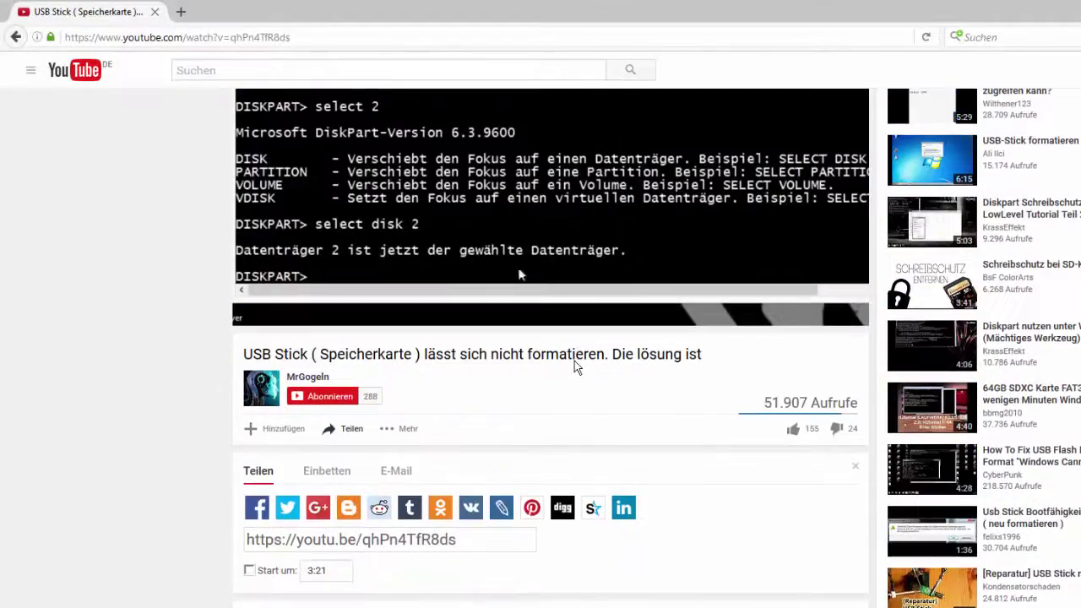
{"action": "scroll", "coordinate": [568, 364], "scroll_direction": "up", "scroll_amount": 2}
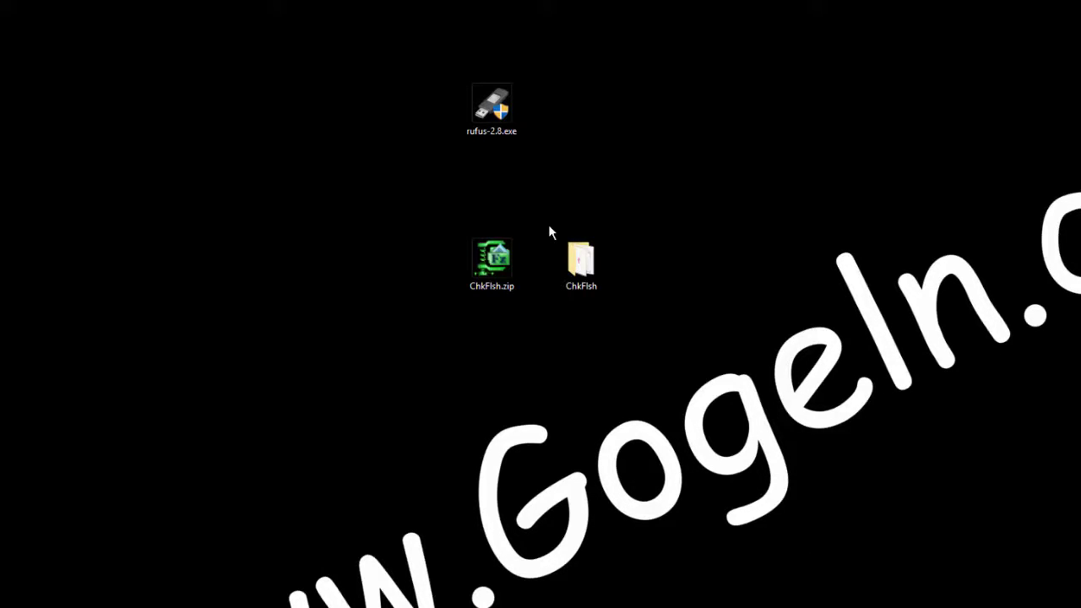
Step: Check ChkFlsh.zip's context menu without acting, then open the ChkFlsh folder
{"action": "left_click", "coordinate": [584, 266]}
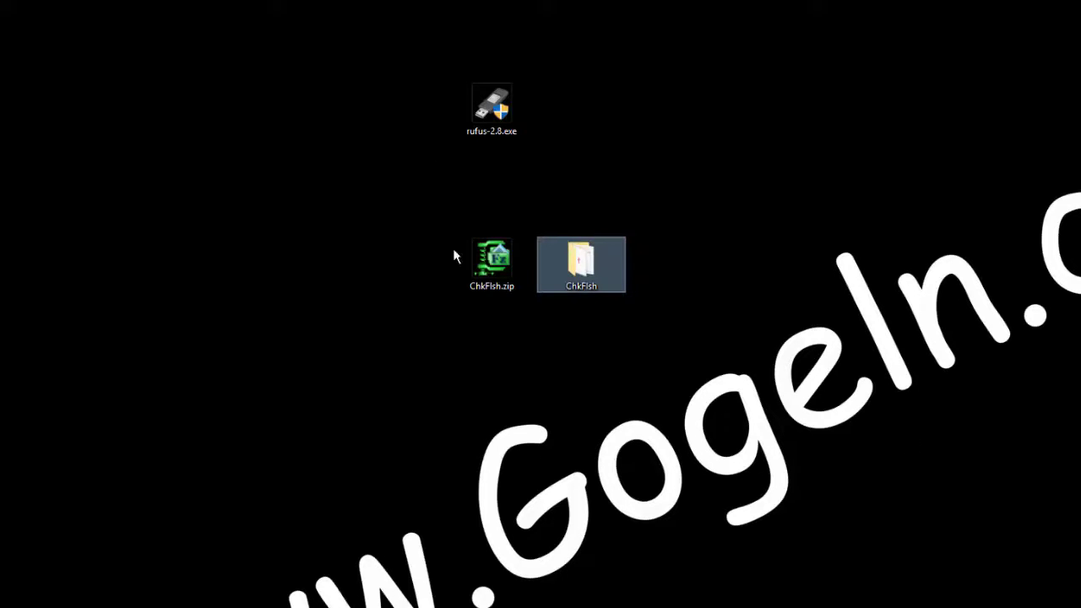
{"action": "left_click", "coordinate": [488, 261]}
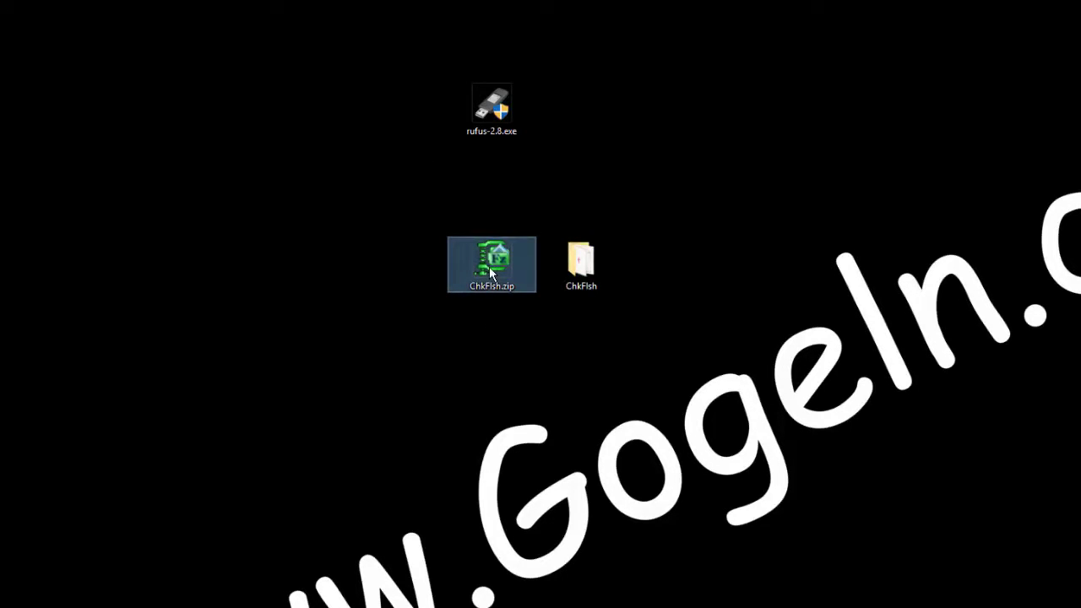
{"action": "right_click", "coordinate": [489, 266]}
{"action": "left_click", "coordinate": [600, 278]}
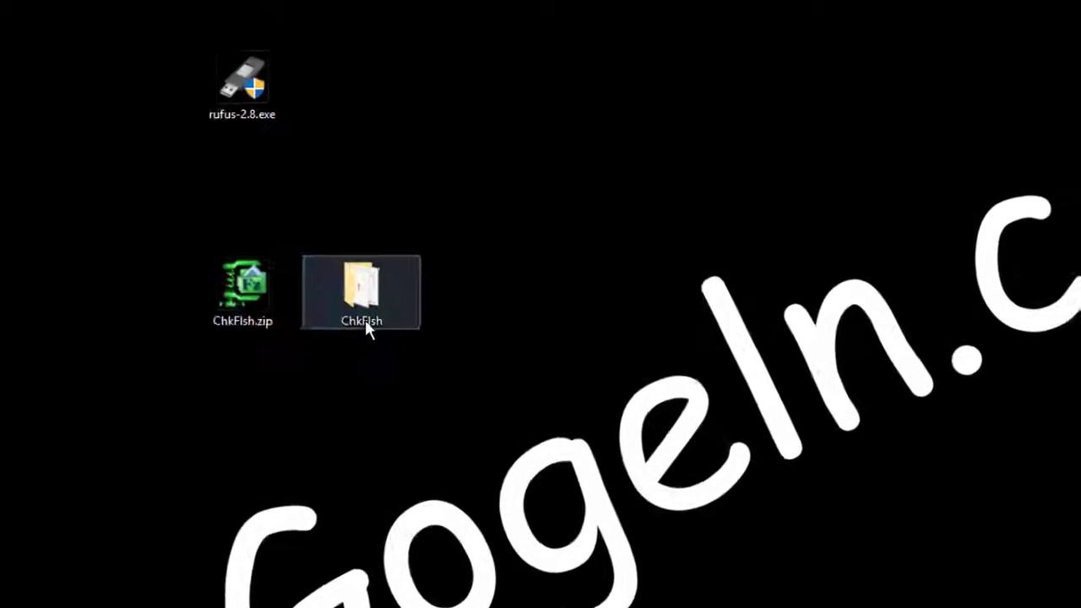
{"action": "double_click", "coordinate": [365, 321]}
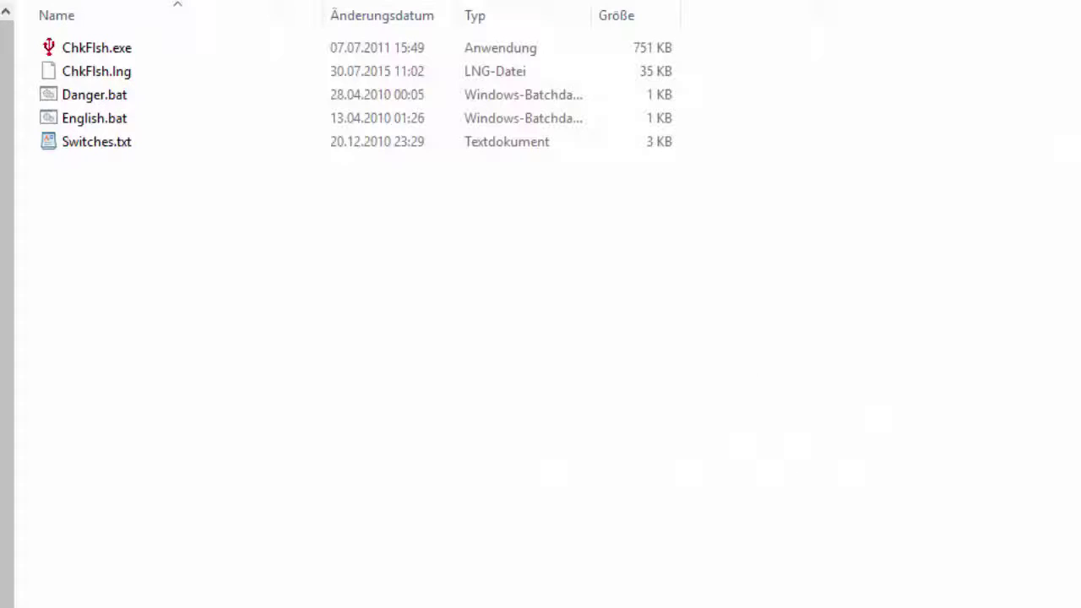
Step: Open Switches.txt in WordPad and read through ChkFlsh's command-line switches
{"action": "double_click", "coordinate": [86, 151]}
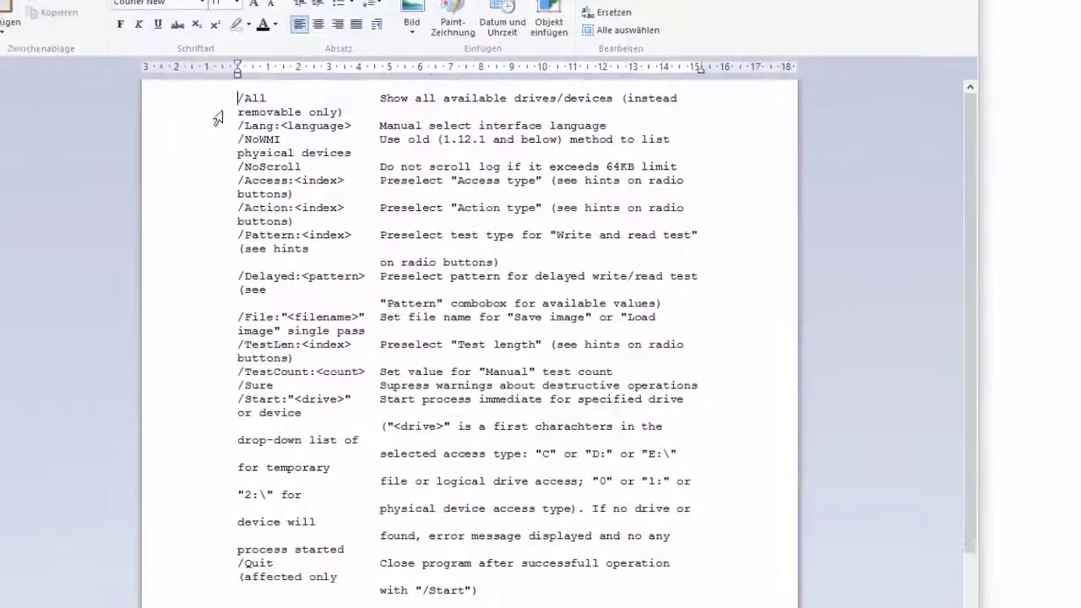
{"action": "left_click_drag", "start_coordinate": [251, 96], "coordinate": [486, 108]}
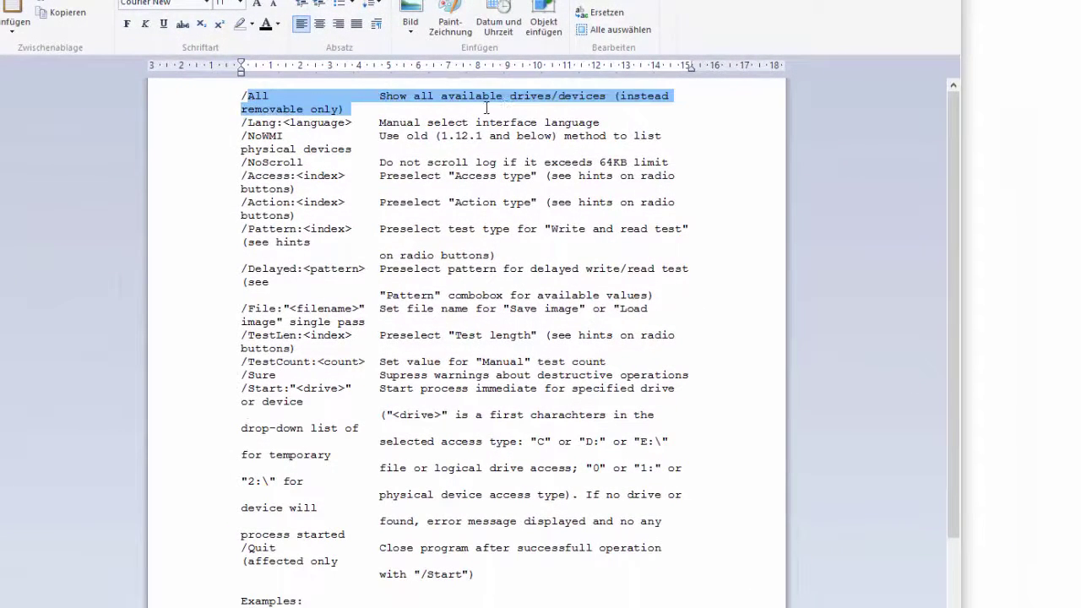
{"action": "left_click", "coordinate": [676, 112]}
{"action": "scroll", "coordinate": [299, 167], "scroll_direction": "down", "scroll_amount": 4}
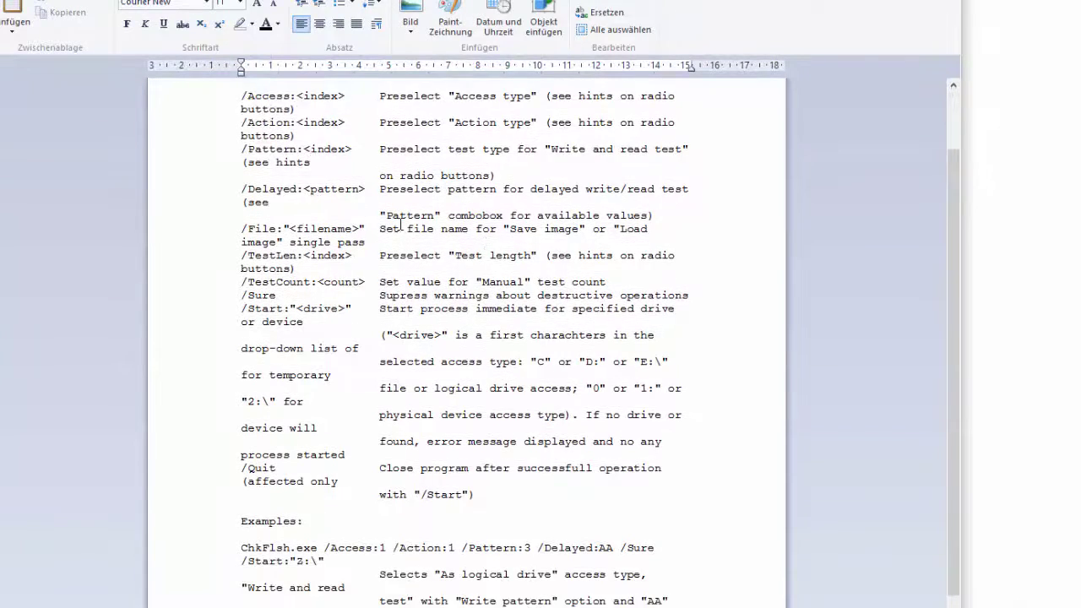
{"action": "left_click_drag", "start_coordinate": [376, 280], "coordinate": [673, 309]}
{"action": "left_click", "coordinate": [675, 309]}
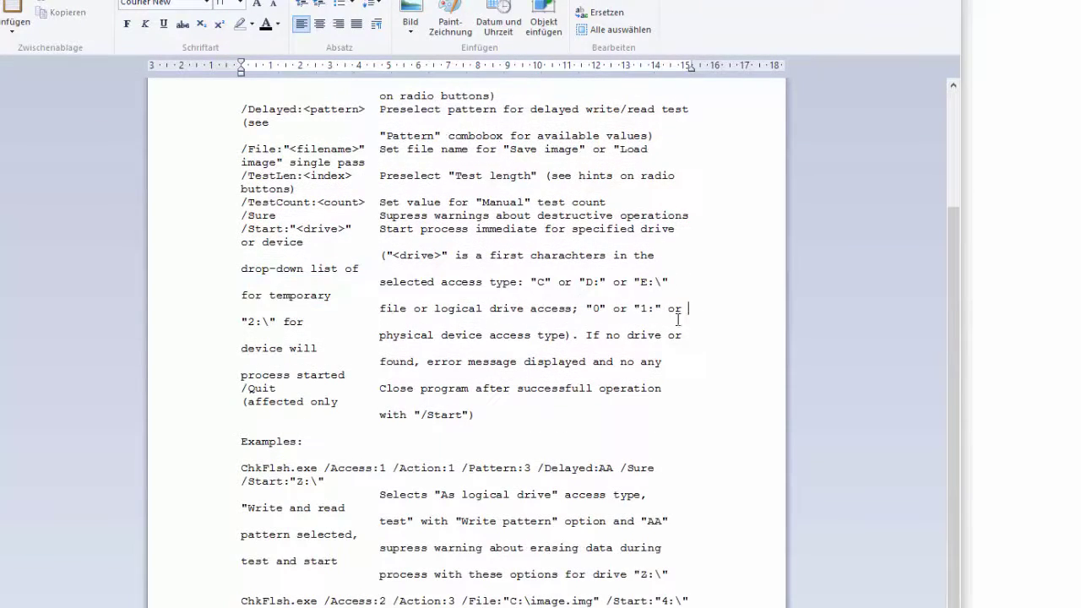
{"action": "scroll", "coordinate": [641, 338], "scroll_direction": "down", "scroll_amount": 1}
{"action": "scroll", "coordinate": [439, 361], "scroll_direction": "up", "scroll_amount": 5}
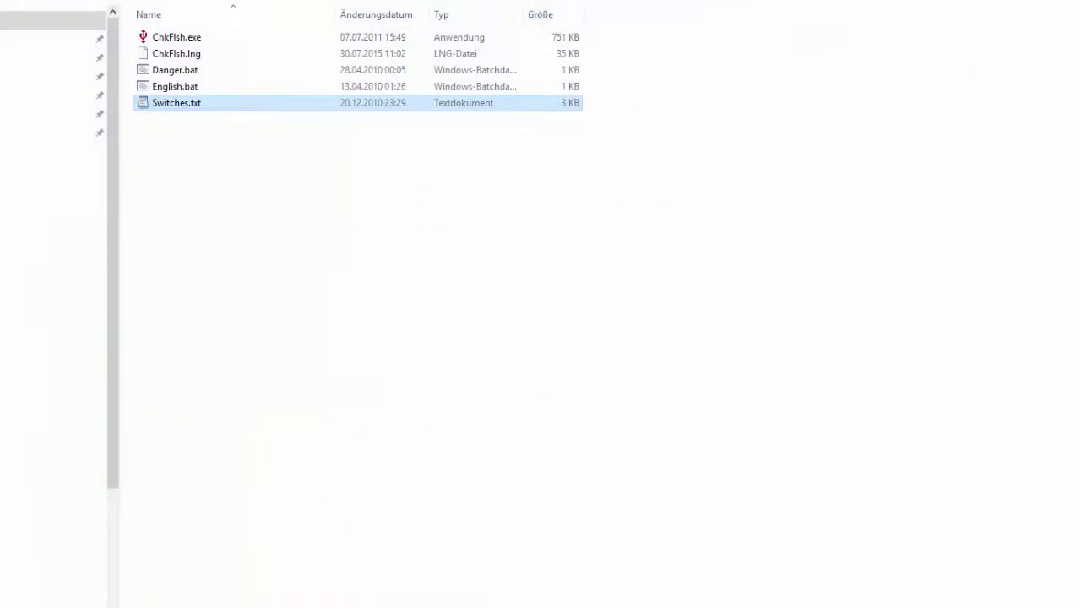
Step: Launch ChkFlsh.exe, move its window to the upper right, and open the Drive list
{"action": "left_click", "coordinate": [253, 53]}
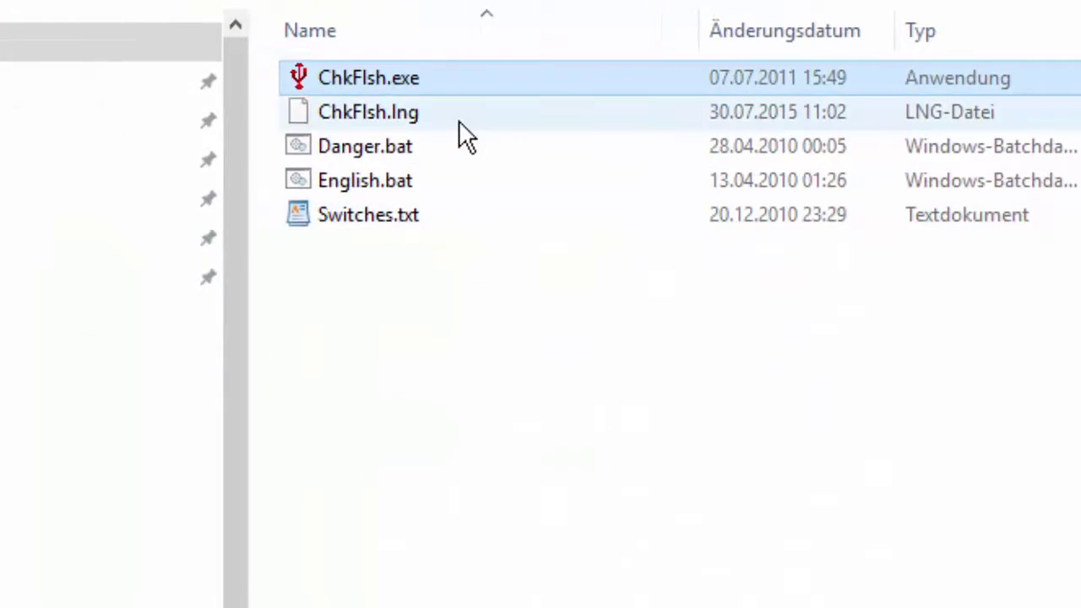
{"action": "double_click", "coordinate": [233, 49]}
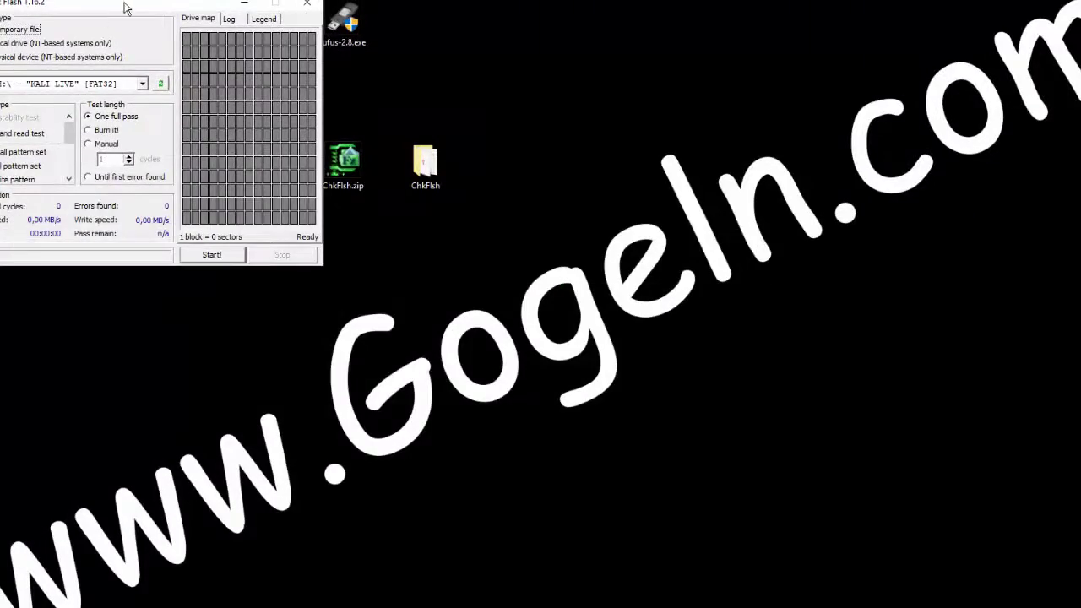
{"action": "left_click_drag", "start_coordinate": [125, 8], "coordinate": [692, 9]}
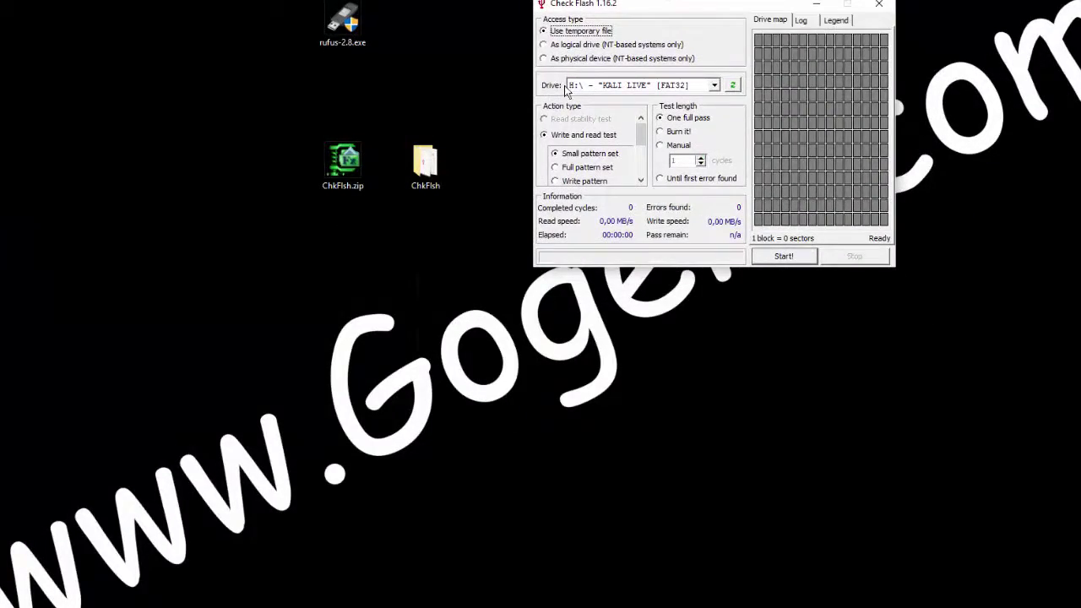
{"action": "left_click", "coordinate": [616, 88]}
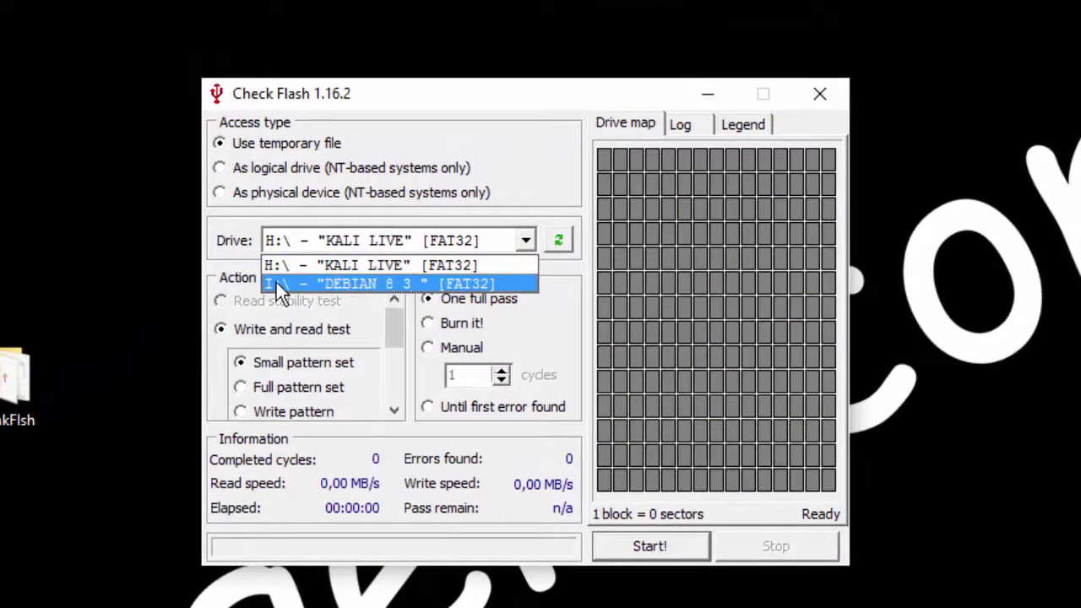
Step: Choose drive I:\ DEBIAN 8_3_, keeping temporary-file access, write-and-read test and small pattern set
{"action": "left_click", "coordinate": [361, 284]}
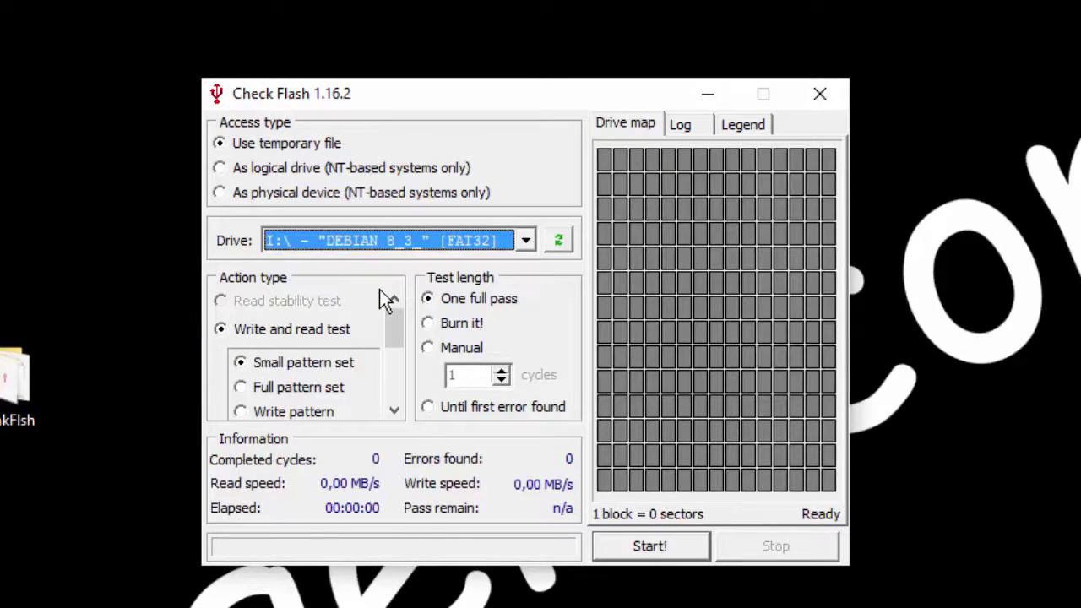
{"action": "left_click", "coordinate": [240, 145]}
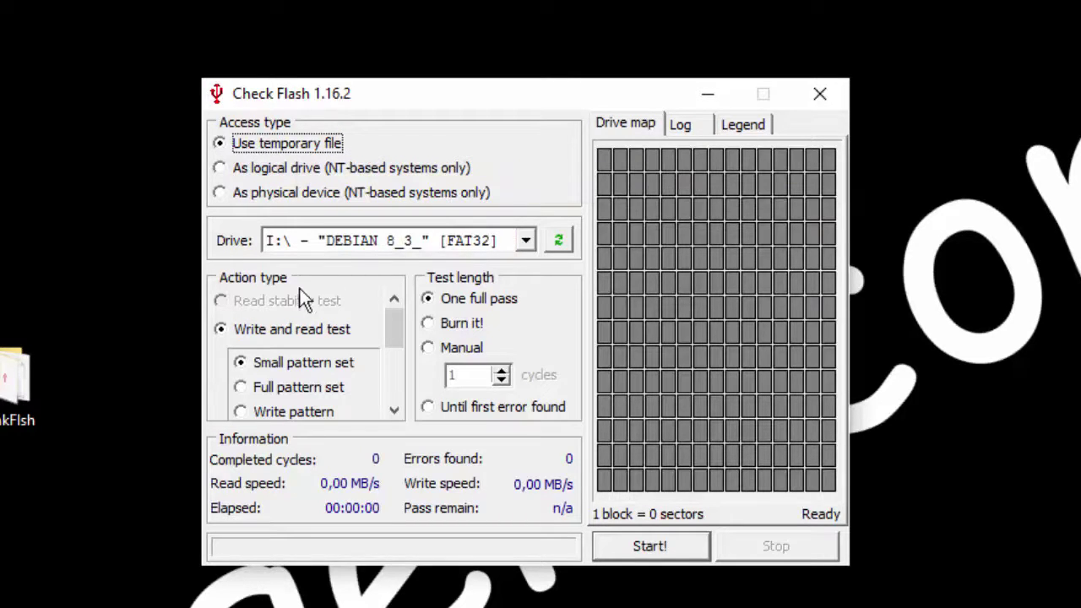
{"action": "left_click", "coordinate": [256, 331]}
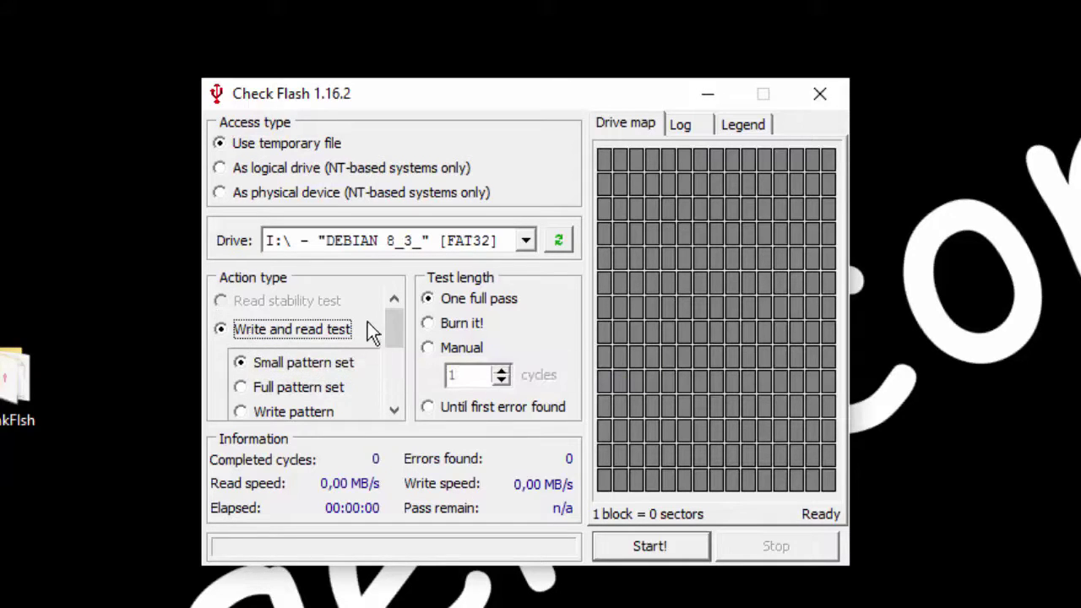
{"action": "left_click", "coordinate": [268, 387]}
{"action": "left_click", "coordinate": [277, 361]}
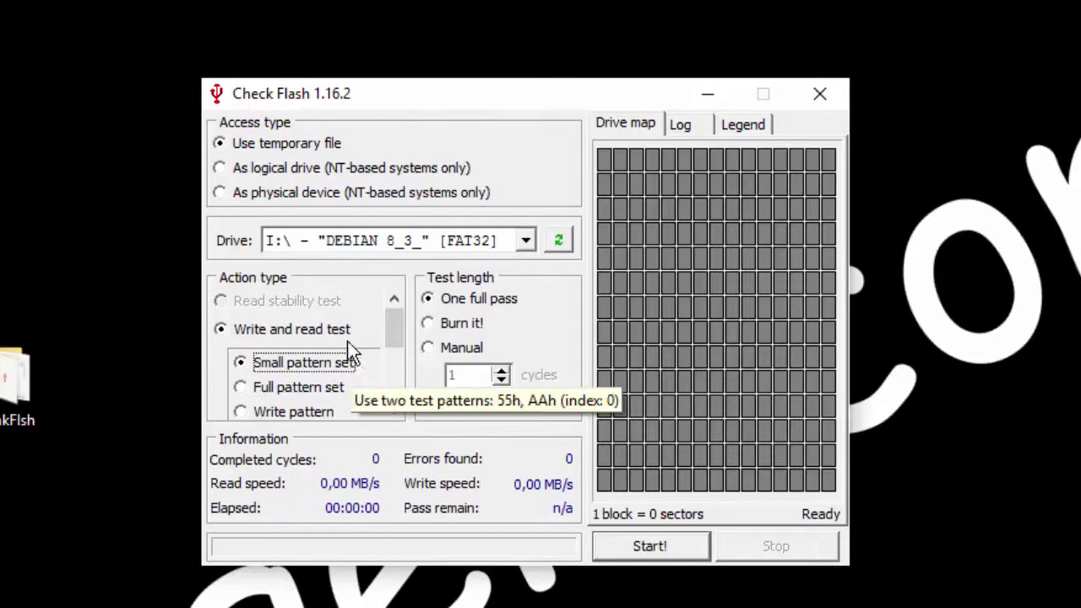
Step: Set the test length to 'Until first error found'
{"action": "left_click", "coordinate": [482, 301]}
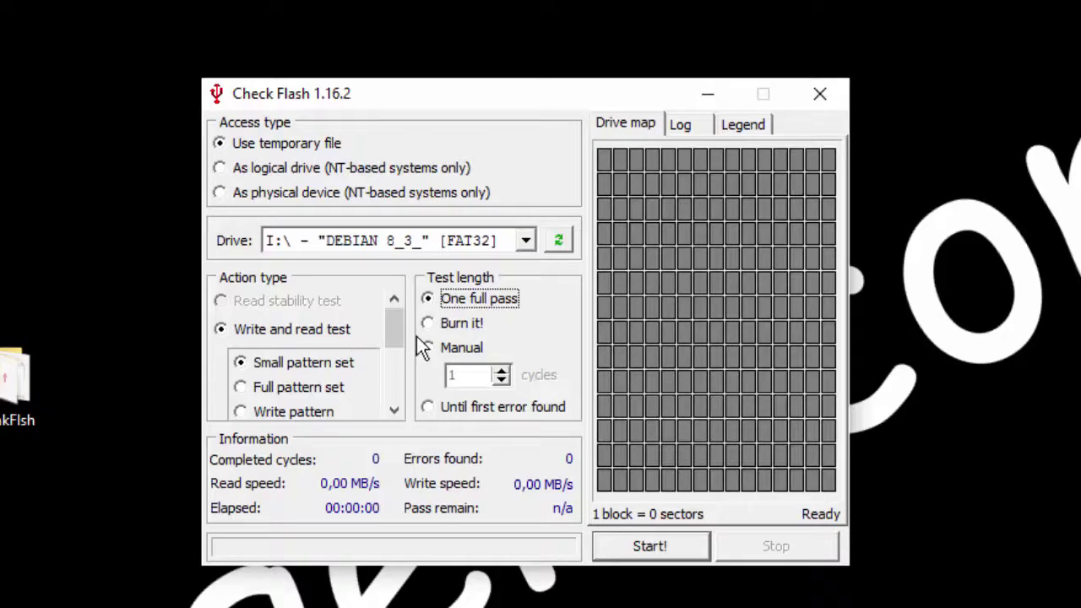
{"action": "left_click", "coordinate": [456, 325]}
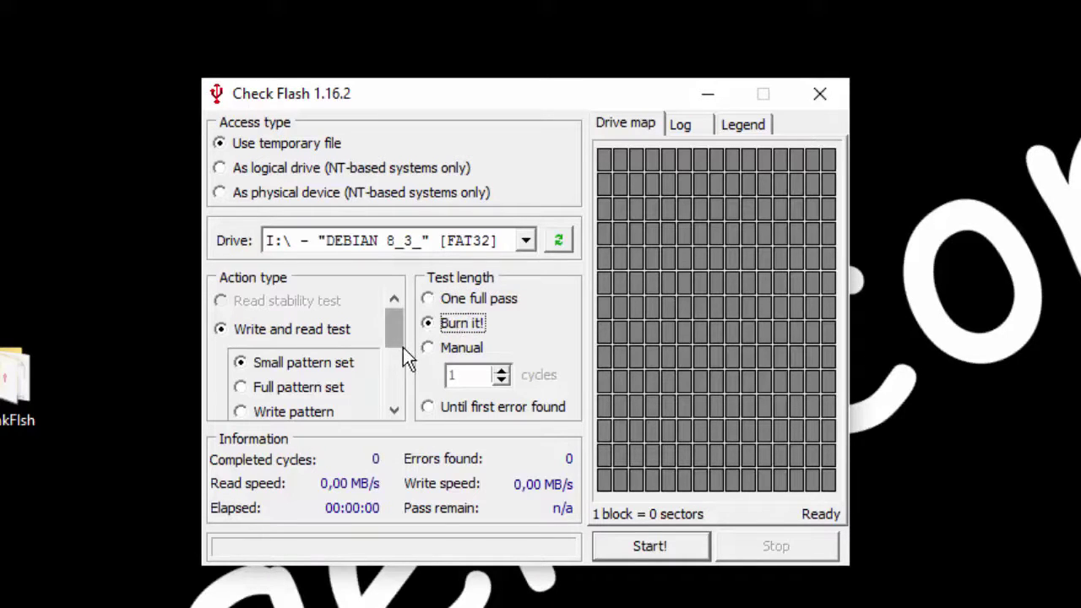
{"action": "left_click", "coordinate": [448, 349]}
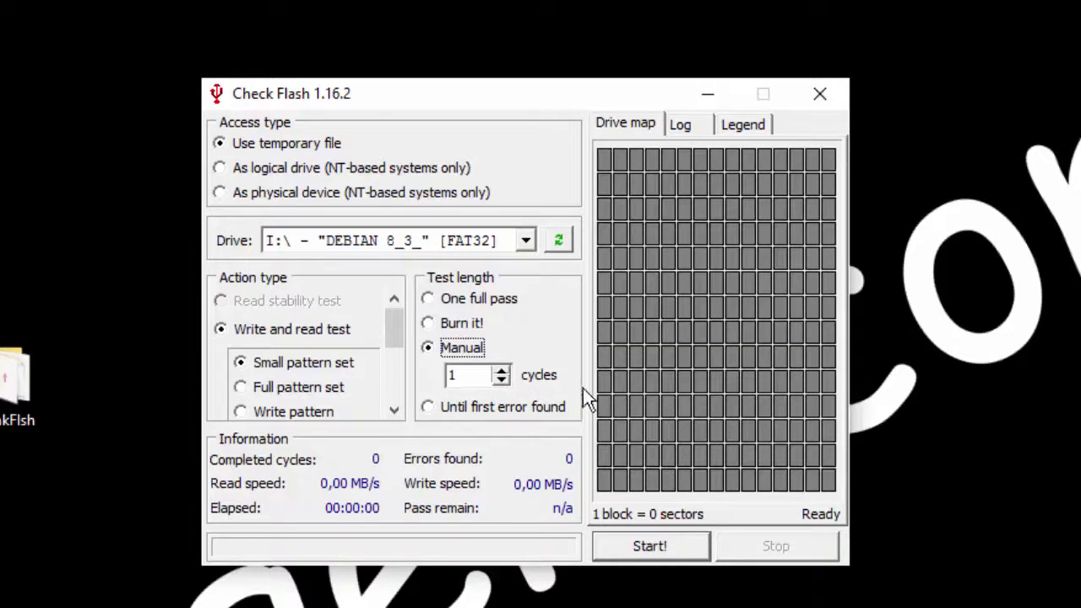
{"action": "left_click", "coordinate": [429, 408]}
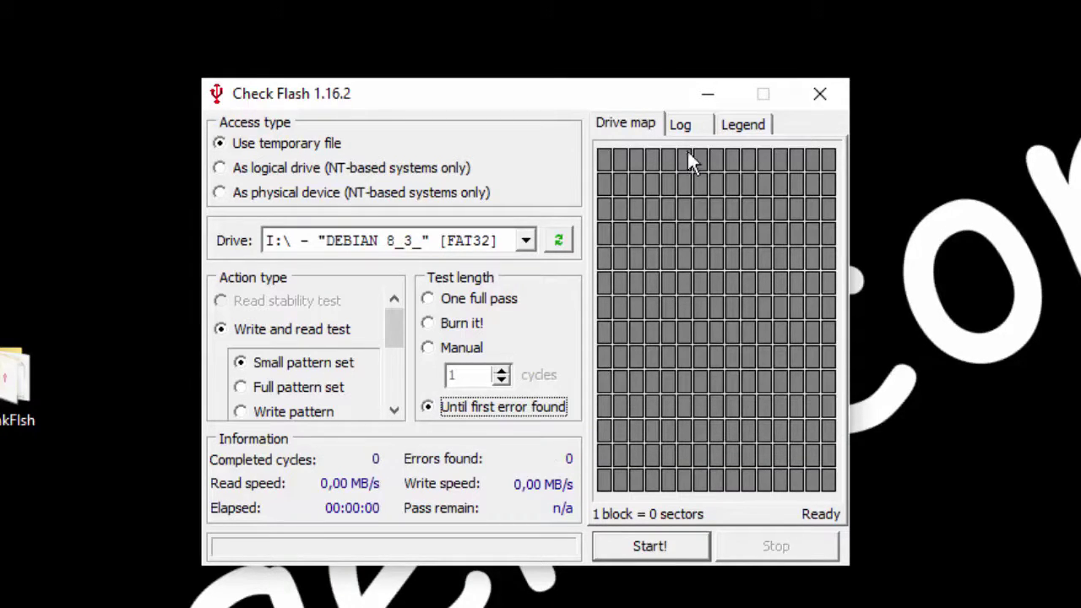
{"action": "left_click", "coordinate": [680, 125]}
{"action": "left_click", "coordinate": [743, 129]}
{"action": "left_click", "coordinate": [678, 127]}
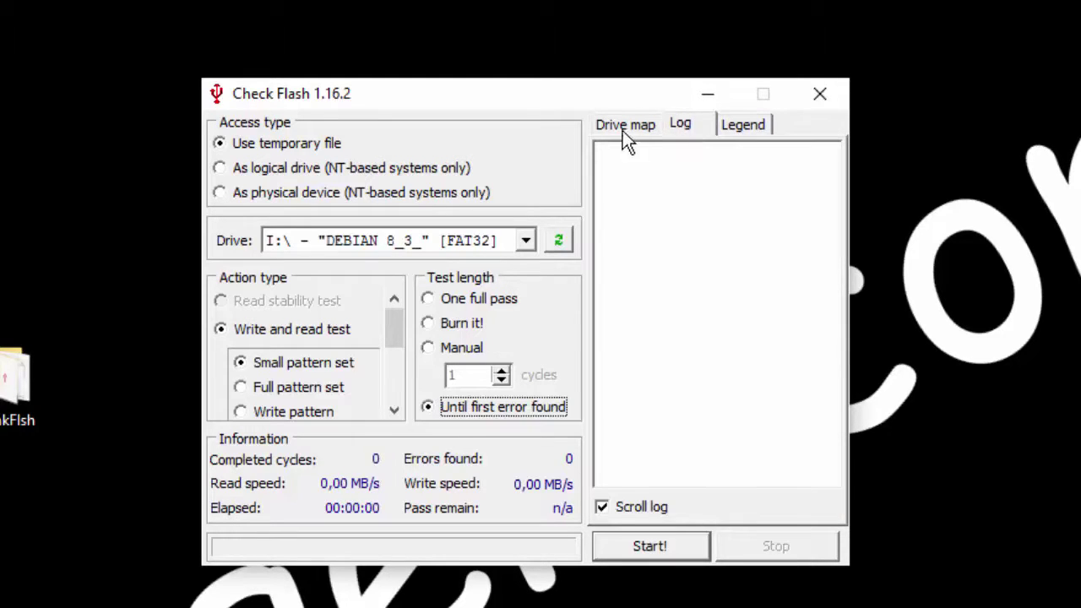
{"action": "left_click", "coordinate": [625, 128]}
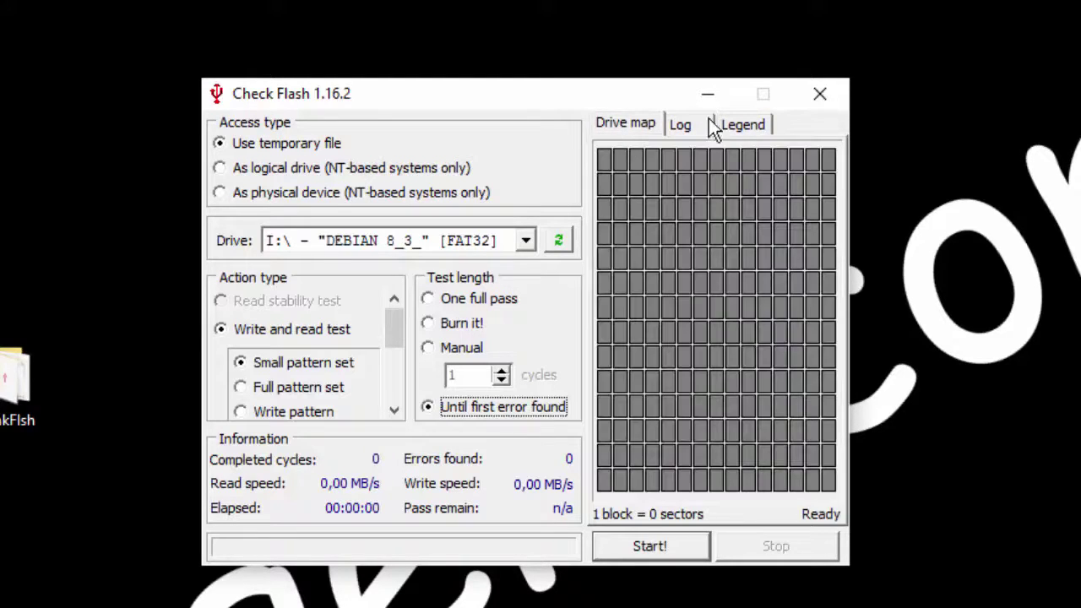
{"action": "left_click", "coordinate": [728, 126]}
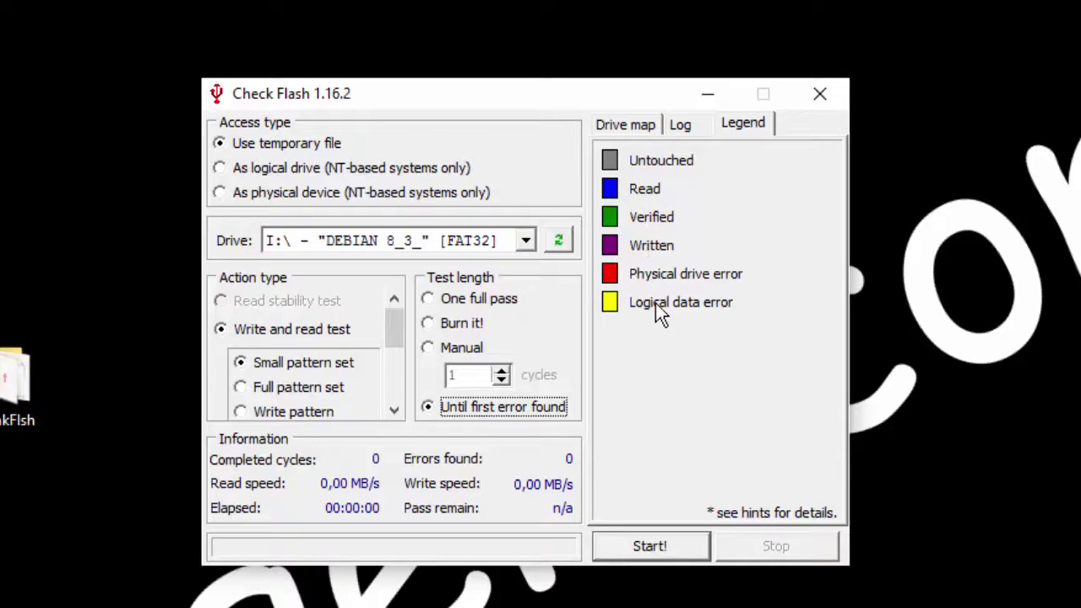
{"action": "left_click", "coordinate": [642, 128]}
{"action": "left_click", "coordinate": [315, 248]}
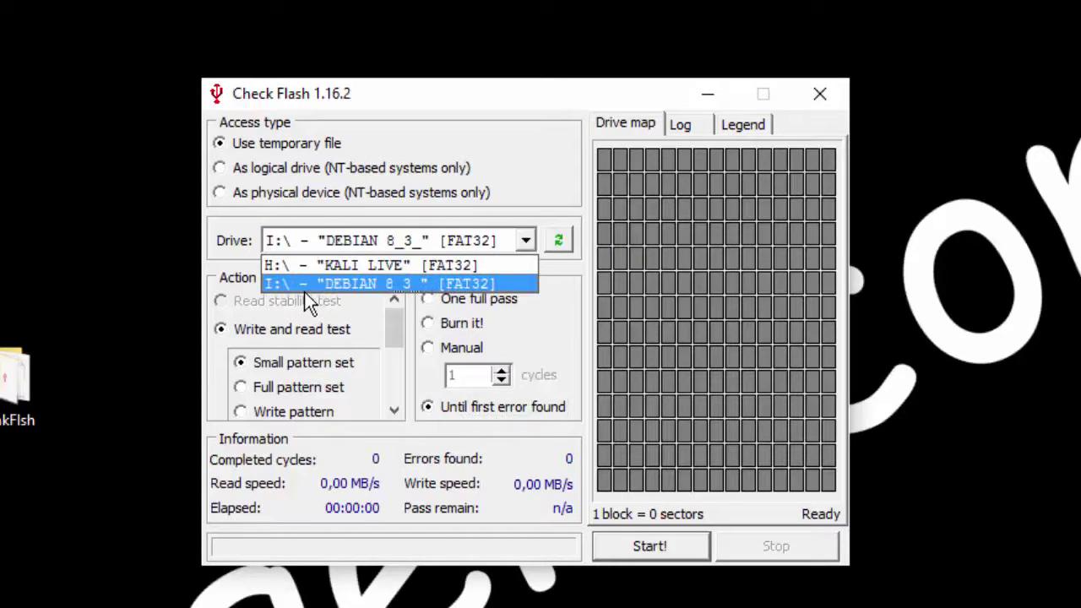
{"action": "left_click", "coordinate": [304, 287]}
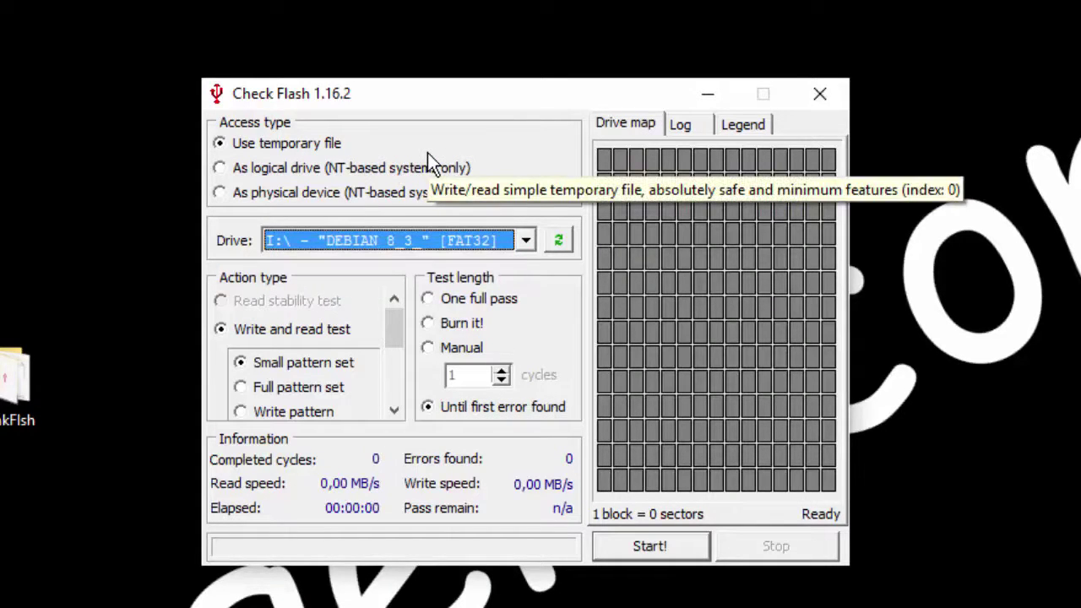
Step: Set the test length to One full pass, keeping write-and-read via temporary file
{"action": "left_click", "coordinate": [464, 304]}
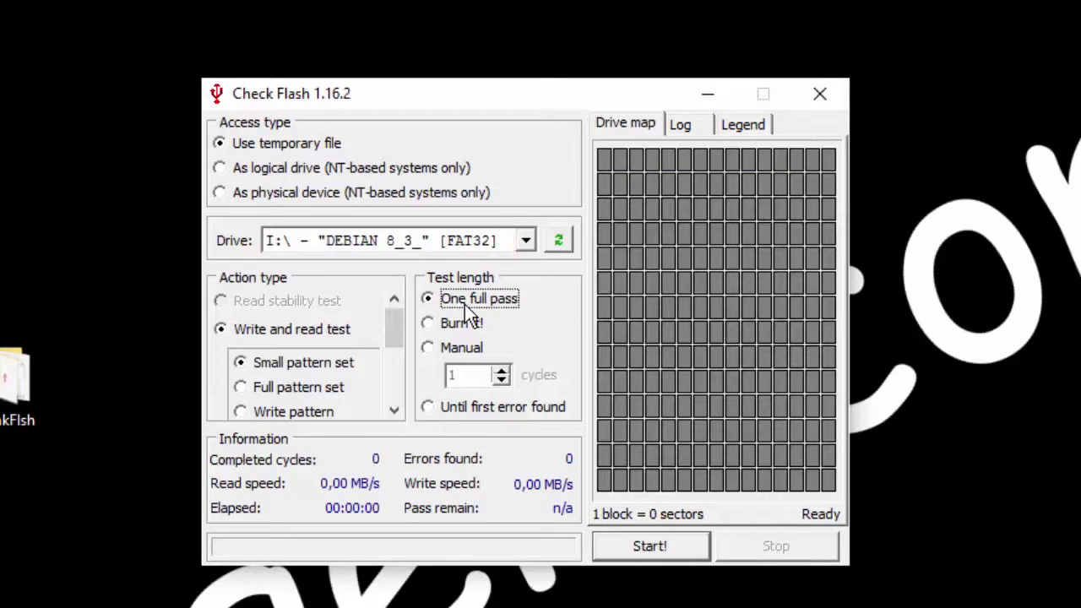
{"action": "left_click", "coordinate": [257, 334]}
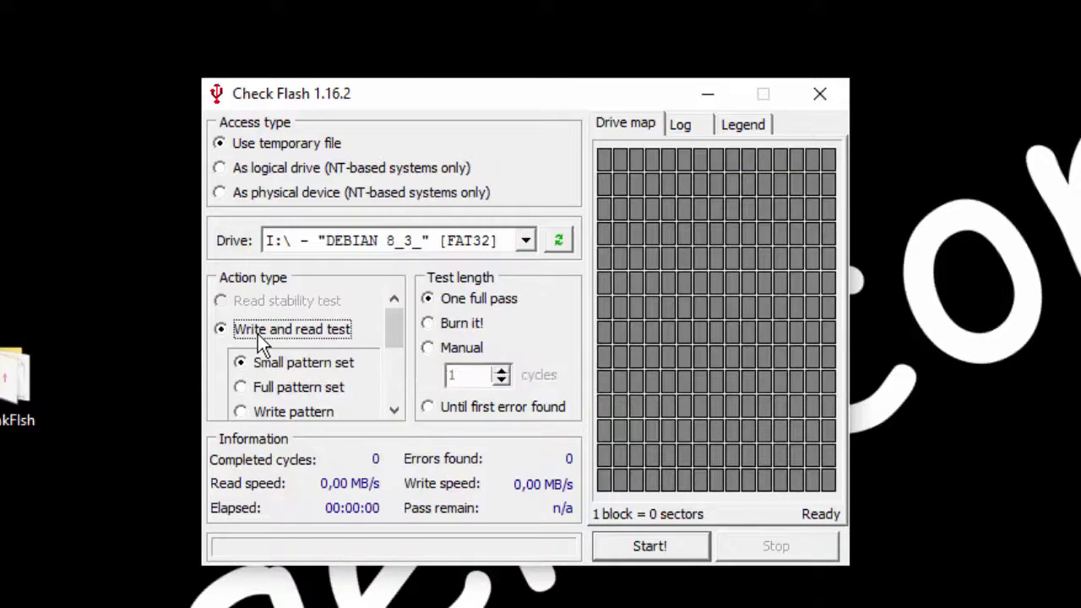
{"action": "left_click", "coordinate": [327, 145]}
{"action": "left_click", "coordinate": [462, 298]}
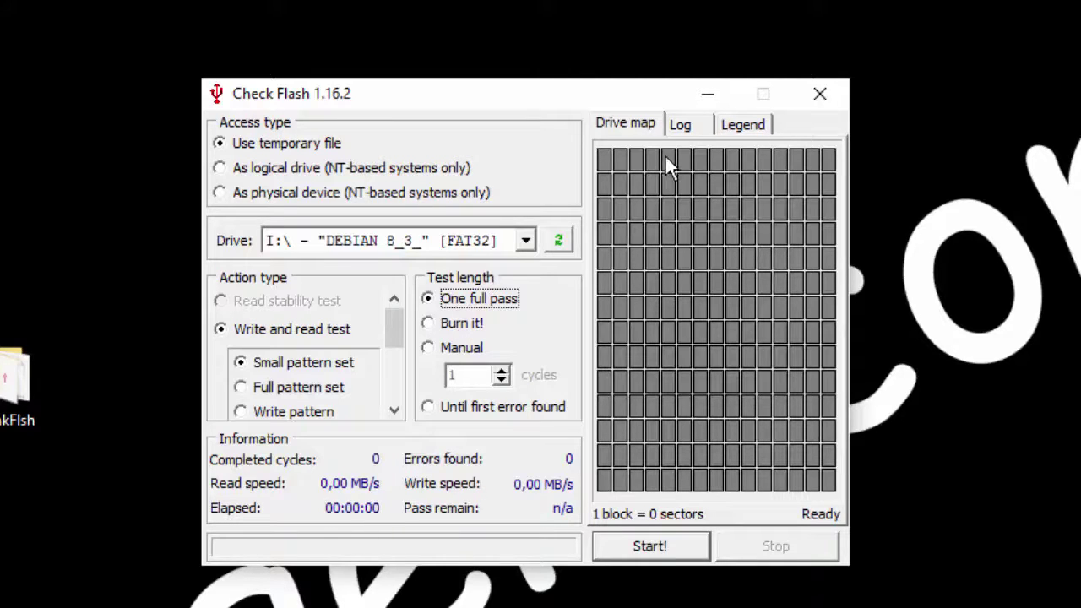
Step: View the empty Log and block colour Legend, then return to the Drive map
{"action": "left_click", "coordinate": [680, 134]}
{"action": "left_click", "coordinate": [728, 133]}
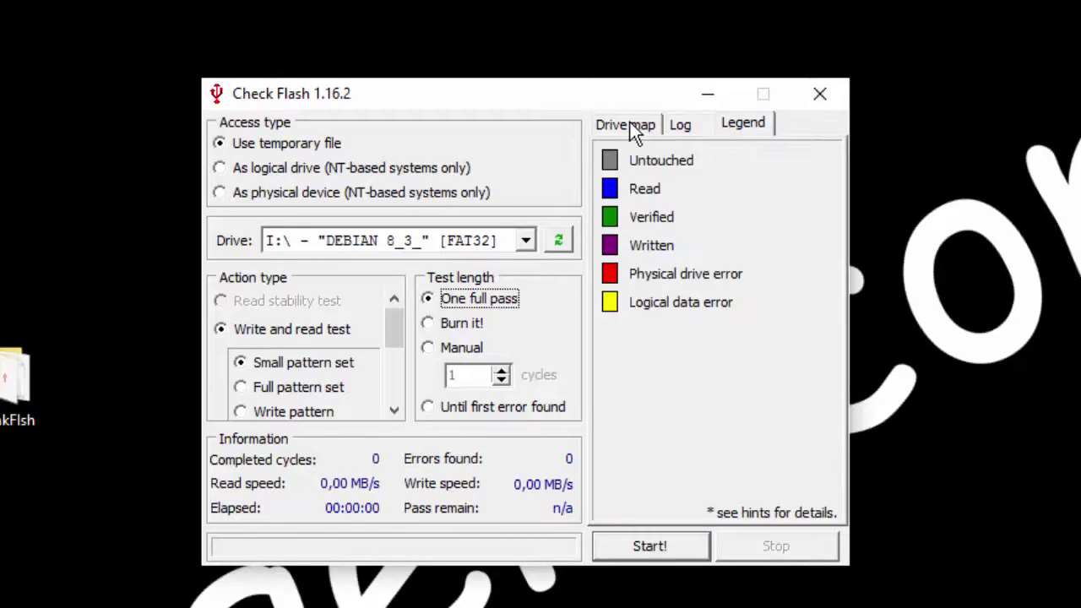
{"action": "left_click", "coordinate": [631, 126]}
Step: Start the test on drive I:\, accept the non-empty drive warning, and check Log and Legend
{"action": "left_click", "coordinate": [652, 545]}
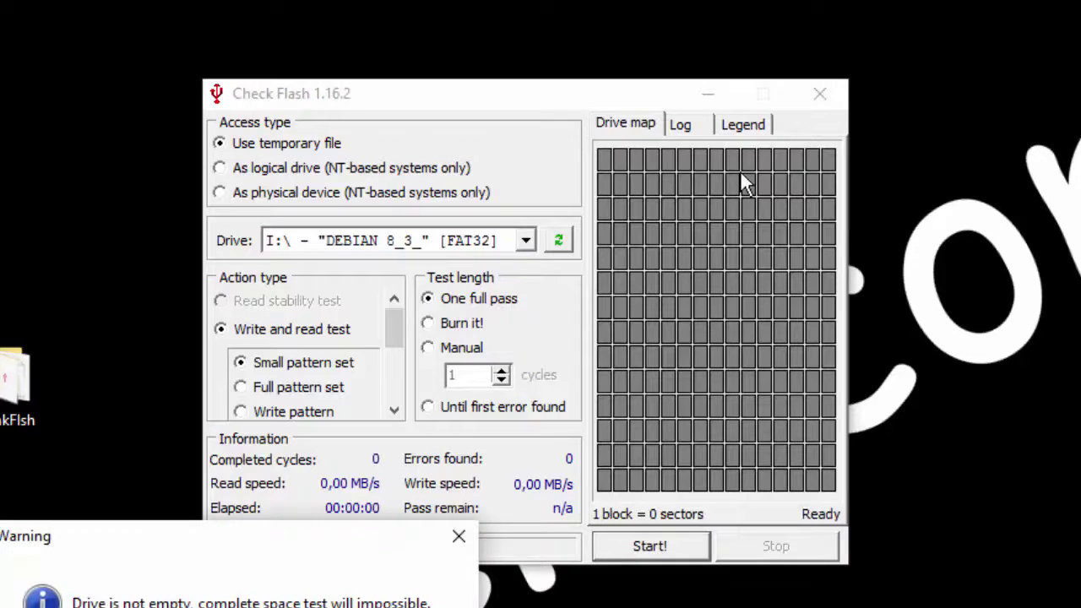
{"action": "key", "text": "Return"}
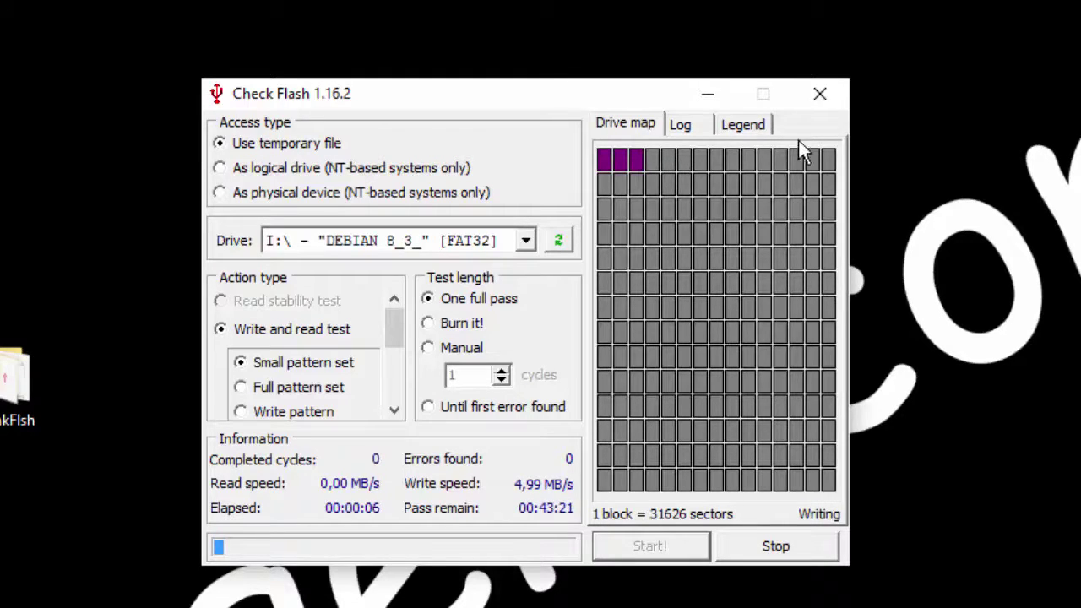
{"action": "left_click", "coordinate": [683, 127]}
{"action": "left_click", "coordinate": [740, 125]}
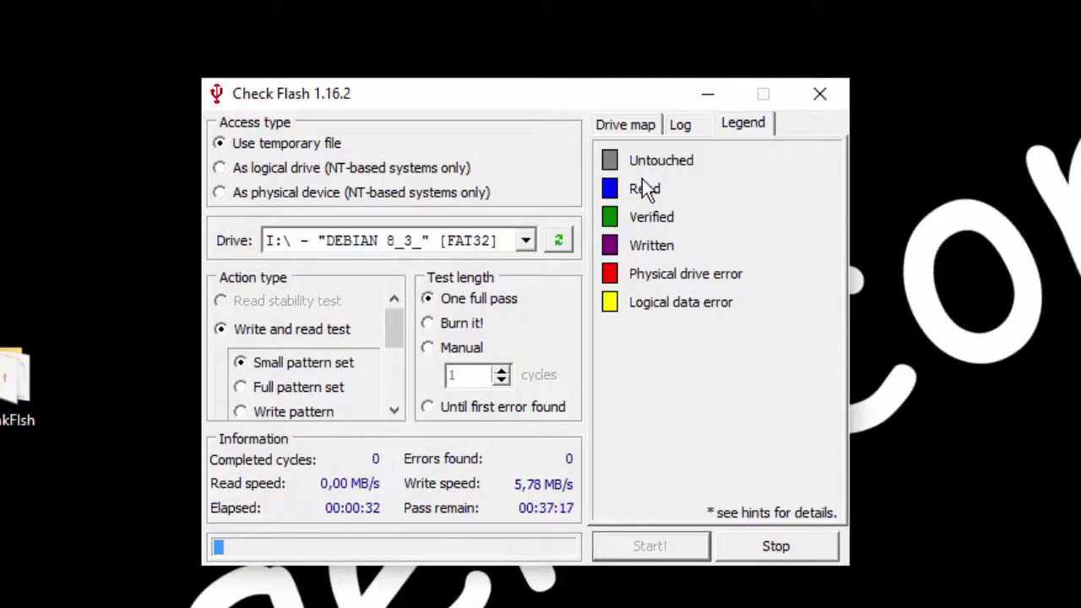
Step: Shift the Check Flash window aside and glance at the block-colour Legend to uncover the ChkFlsh folder
{"action": "left_click", "coordinate": [635, 126]}
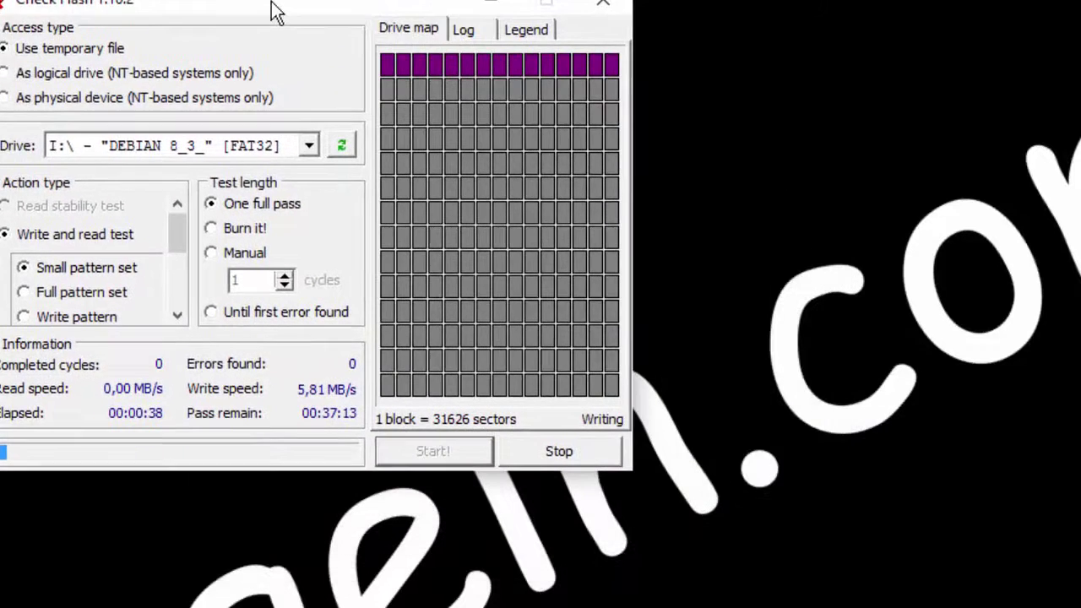
{"action": "left_click_drag", "start_coordinate": [281, 1], "coordinate": [239, 107]}
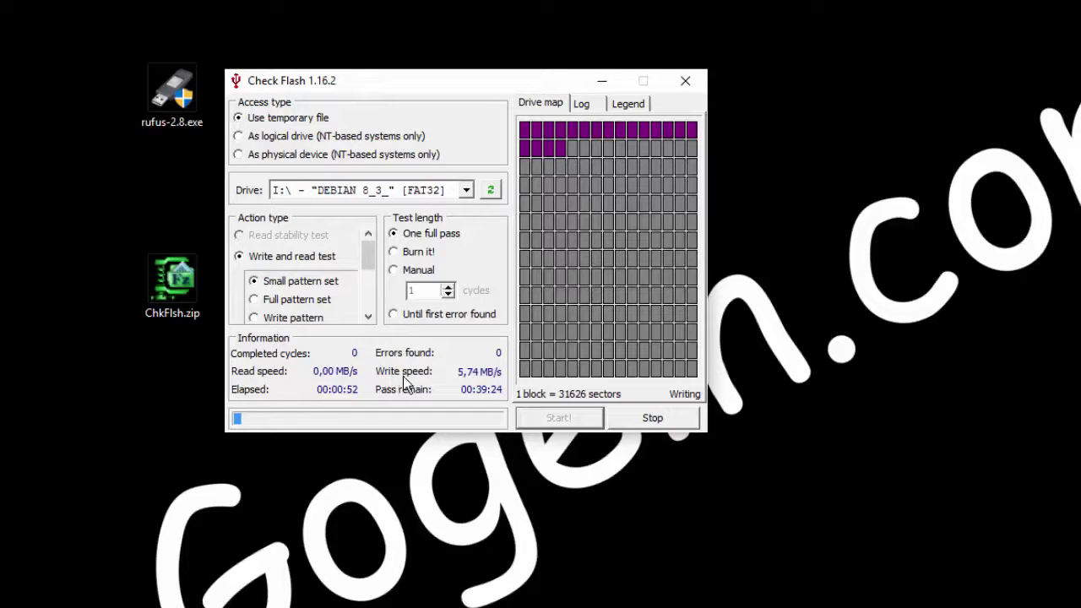
{"action": "left_click", "coordinate": [621, 104]}
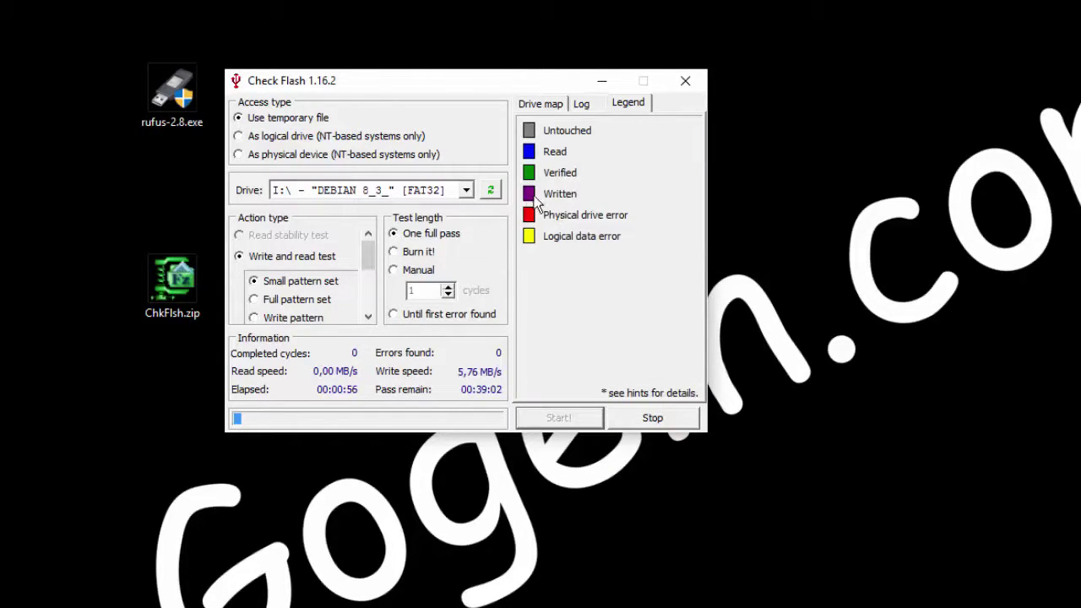
{"action": "left_click", "coordinate": [538, 105]}
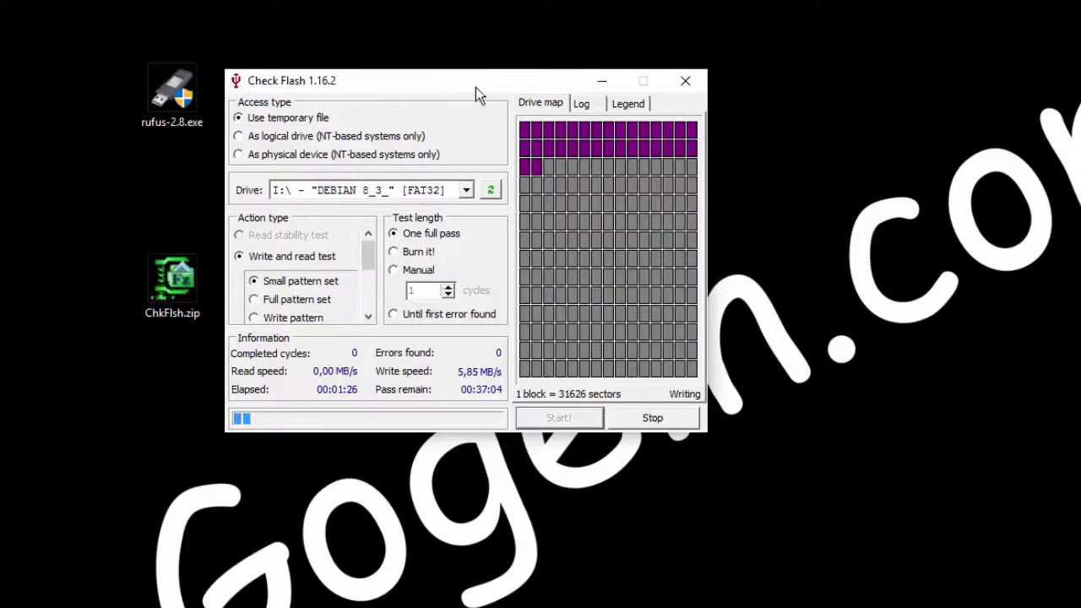
{"action": "left_click_drag", "start_coordinate": [476, 87], "coordinate": [516, 96]}
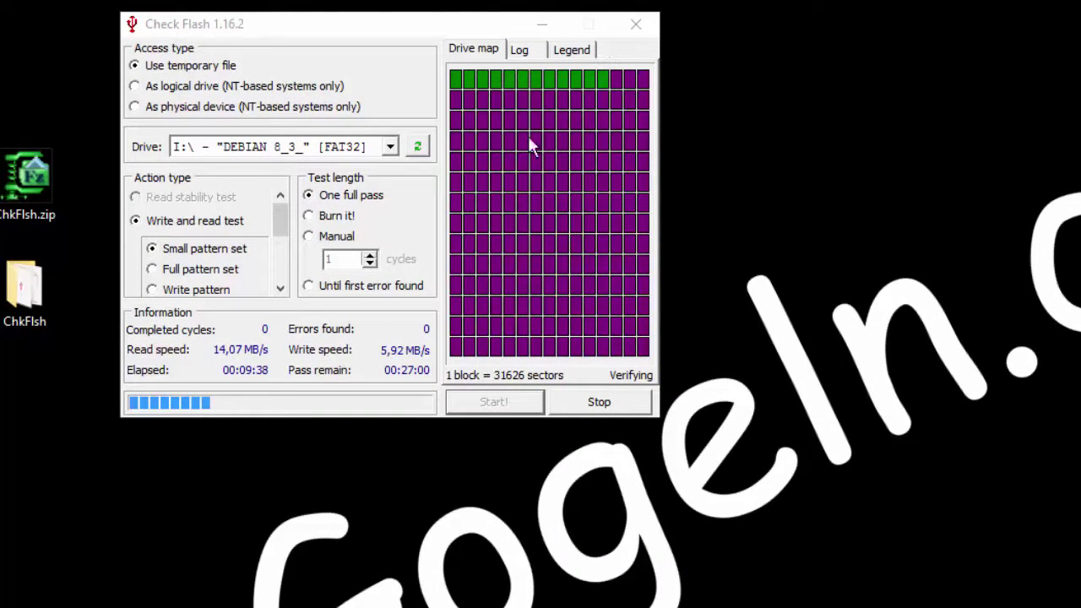
{"action": "left_click", "coordinate": [572, 51]}
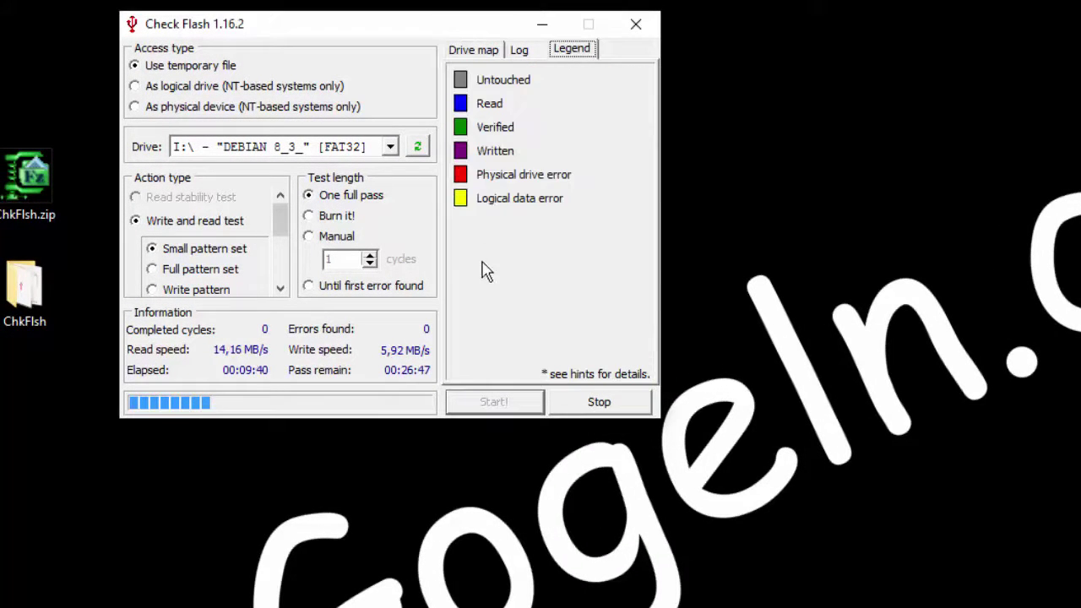
{"action": "left_click", "coordinate": [484, 54]}
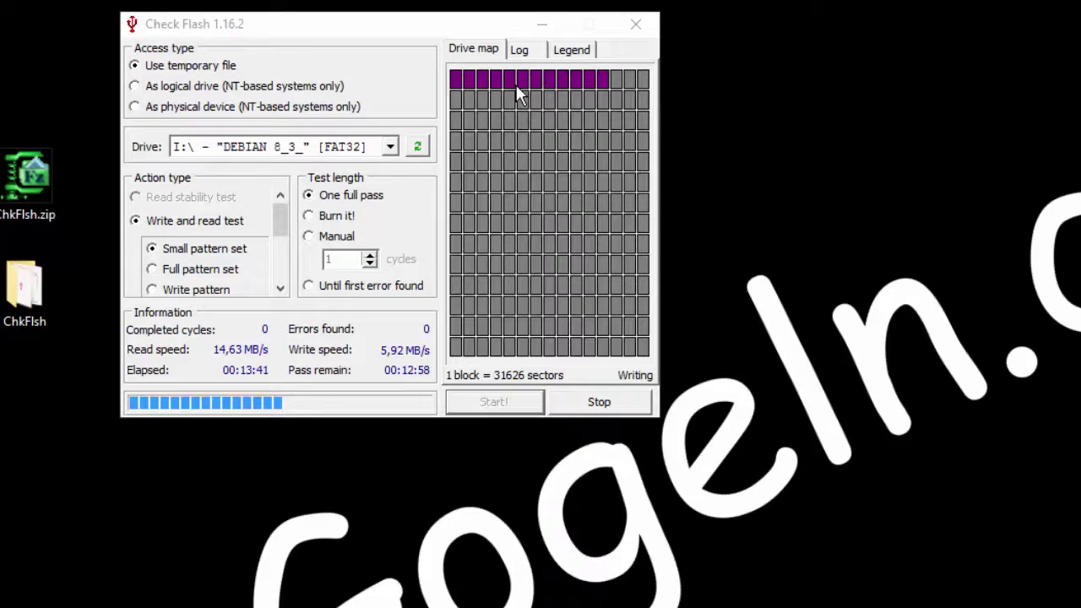
Step: Flip between the Legend, empty Log and Drive map tabs, then move the window up and right
{"action": "left_click", "coordinate": [572, 50]}
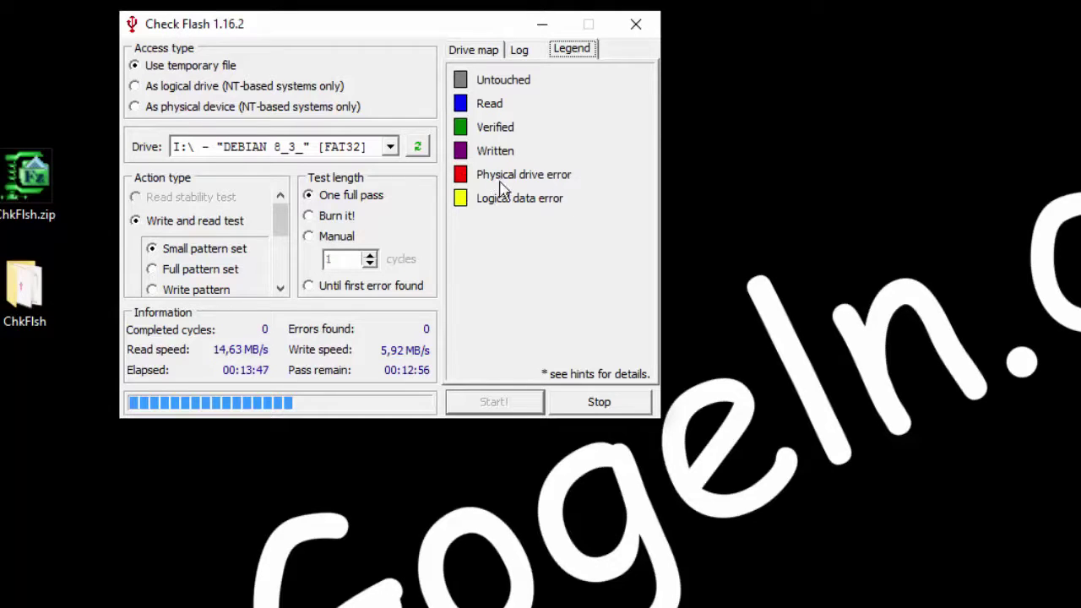
{"action": "left_click", "coordinate": [517, 52]}
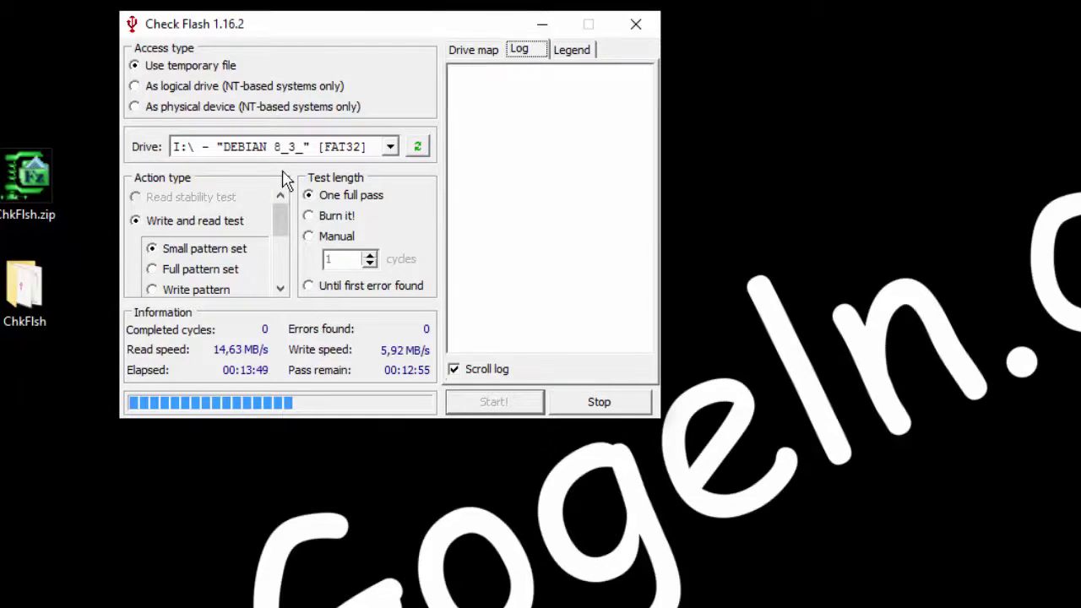
{"action": "left_click", "coordinate": [467, 54]}
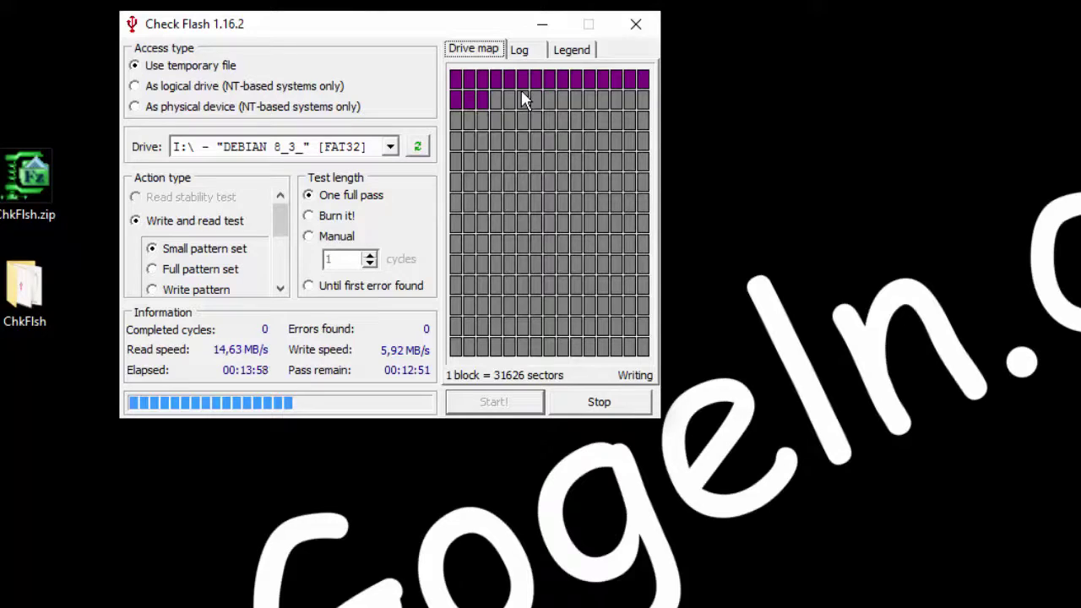
{"action": "left_click", "coordinate": [517, 53]}
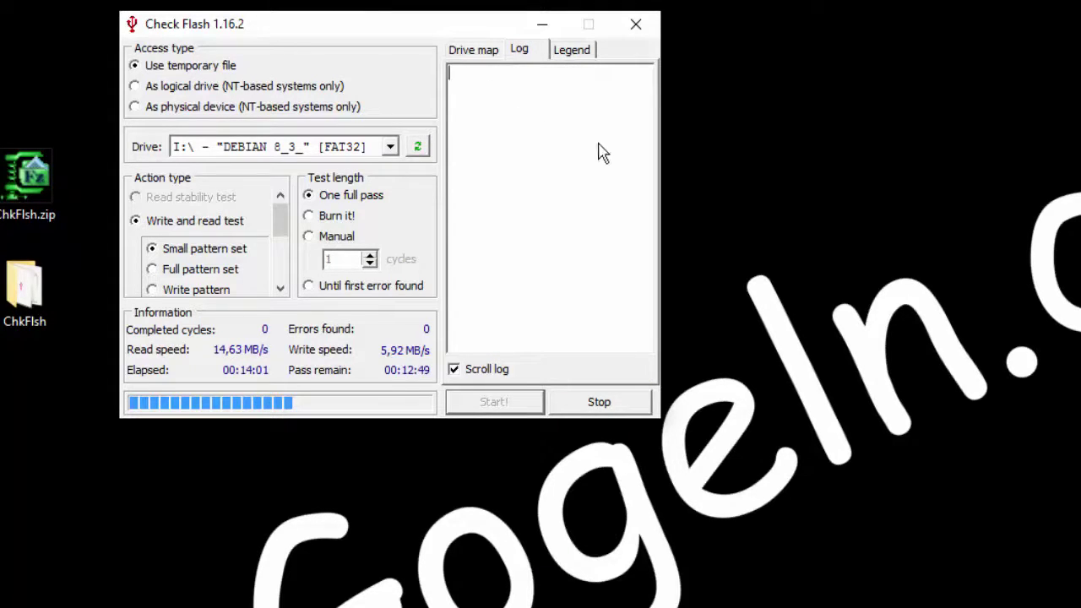
{"action": "left_click", "coordinate": [473, 52]}
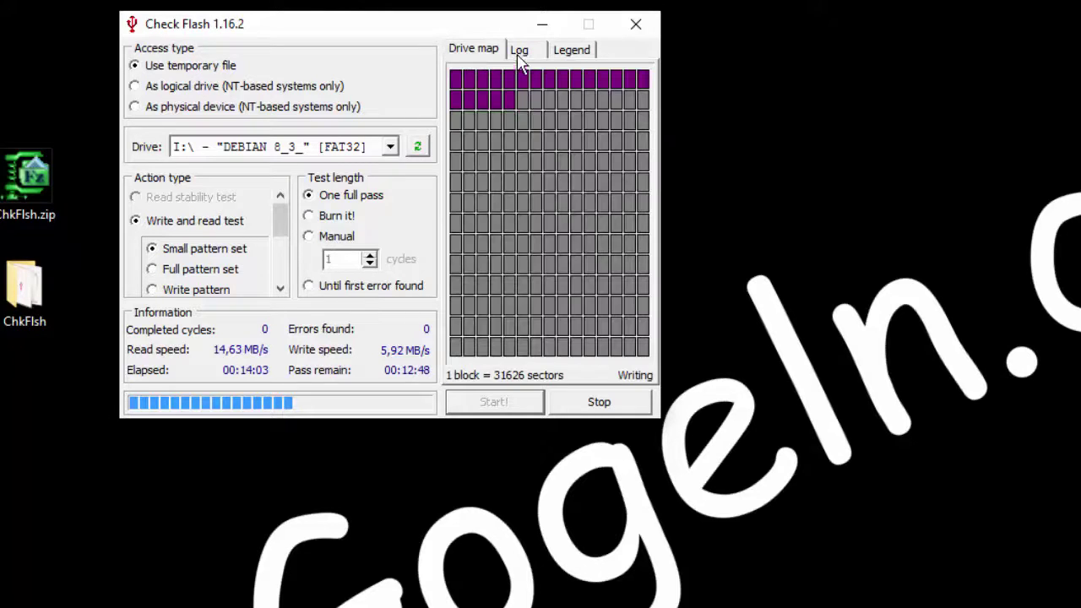
{"action": "left_click", "coordinate": [519, 52]}
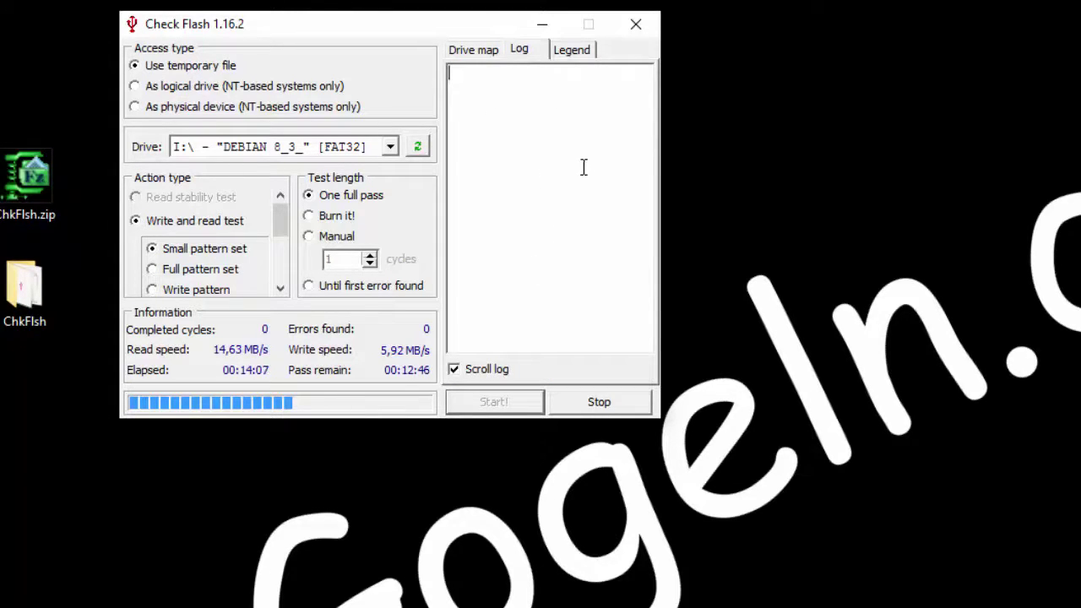
{"action": "left_click", "coordinate": [475, 54]}
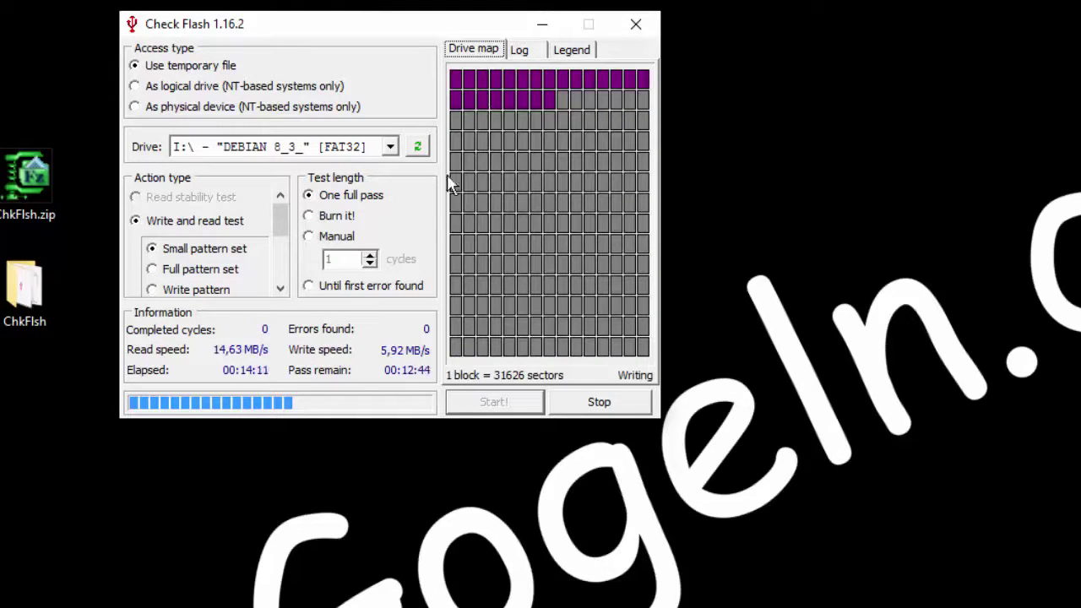
{"action": "left_click_drag", "start_coordinate": [382, 31], "coordinate": [456, 7]}
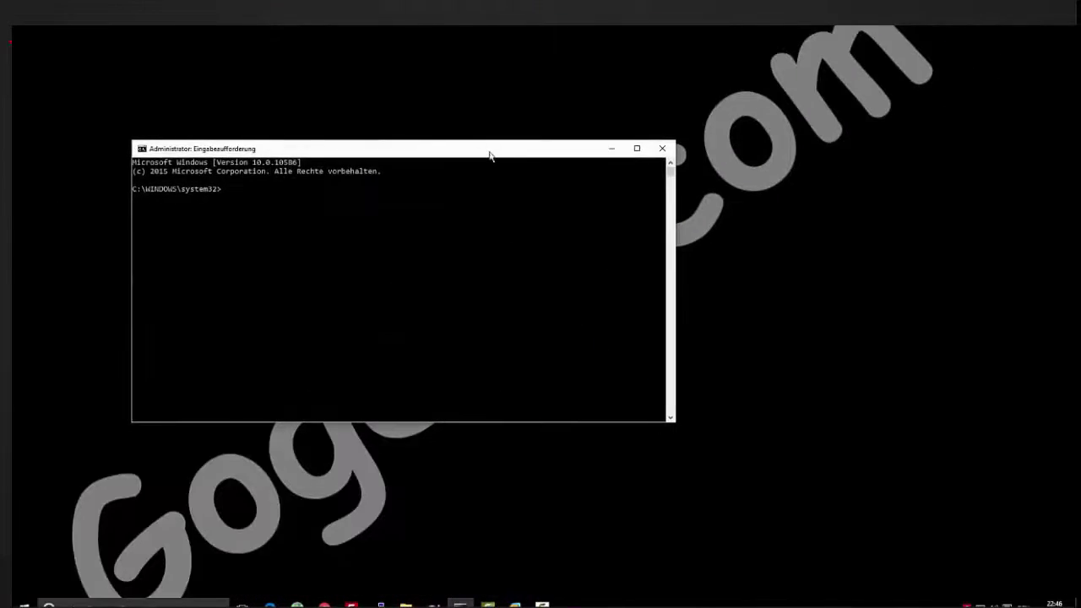
Step: Run netsh wlan set hostednetwork with mode=allow, SSID HOTSPOT and the network password as key
{"action": "left_click", "coordinate": [407, 215]}
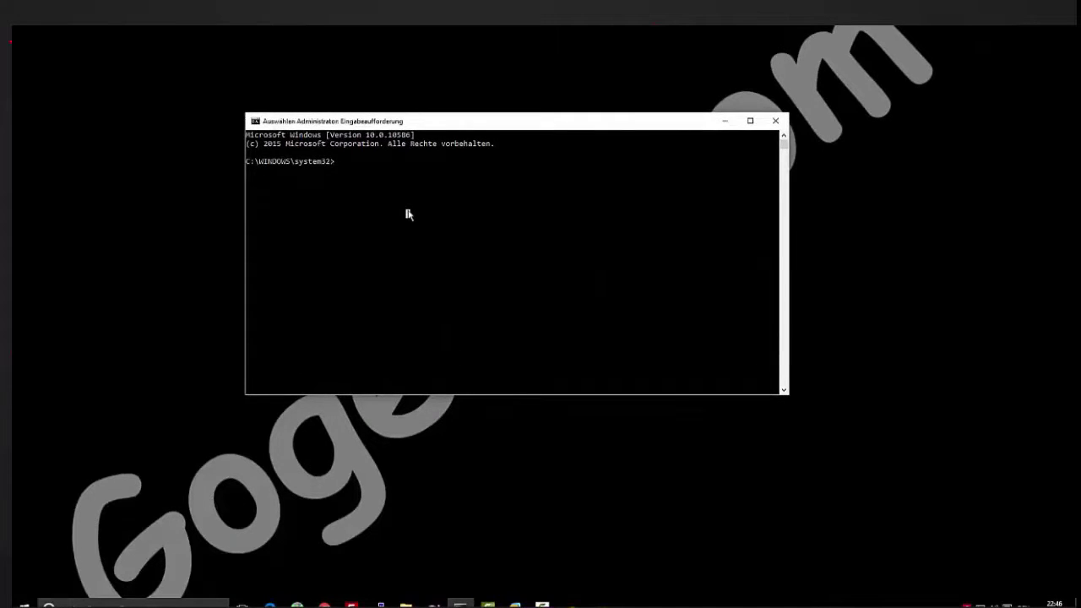
{"action": "type", "text": "netsh"}
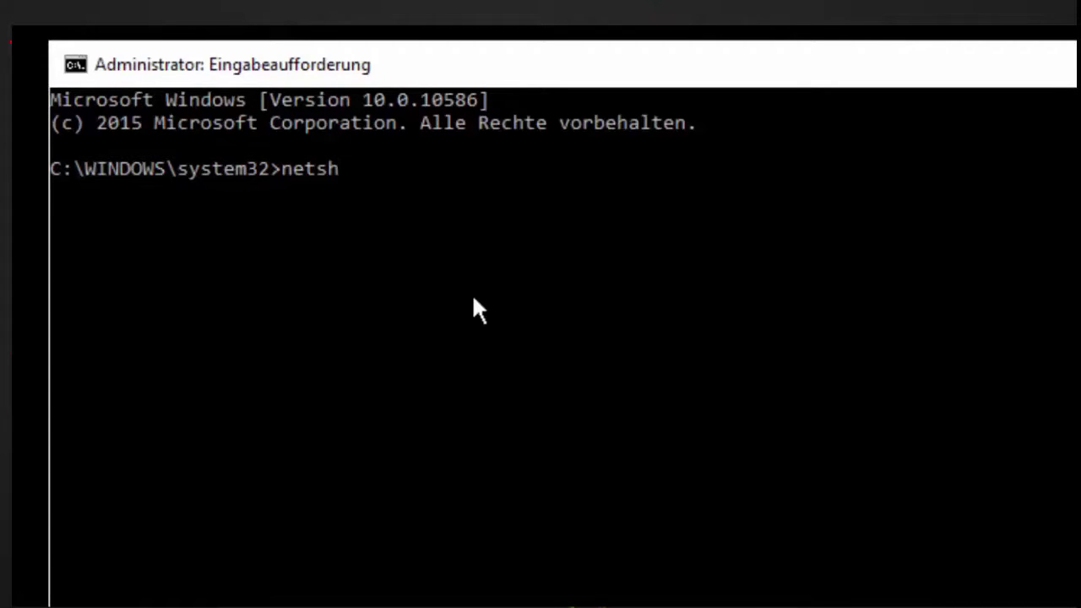
{"action": "type", "text": "wlan"}
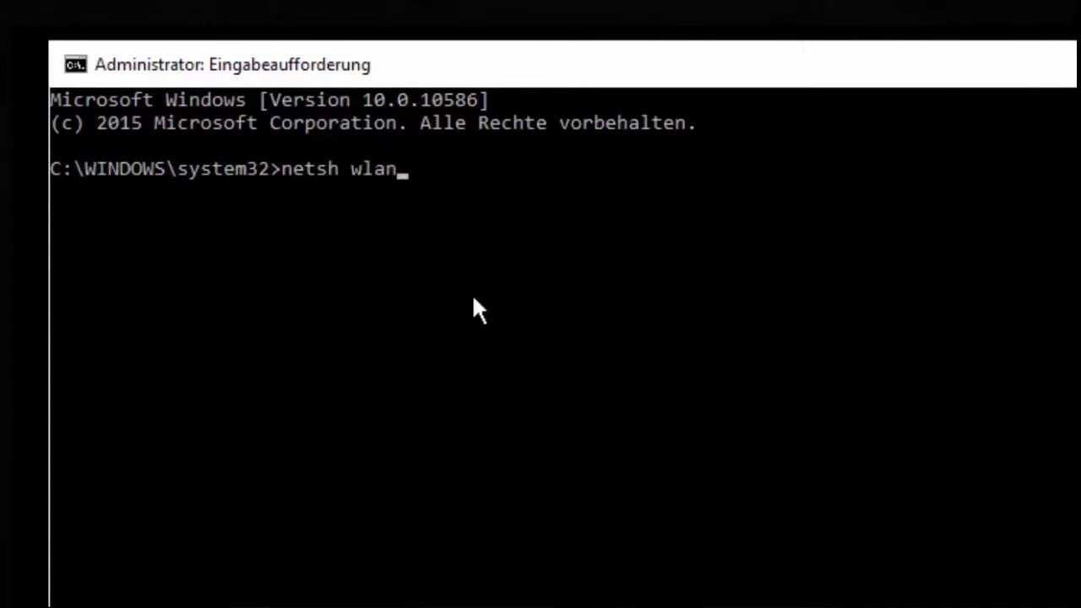
{"action": "type", "text": " set h set hostedm"}
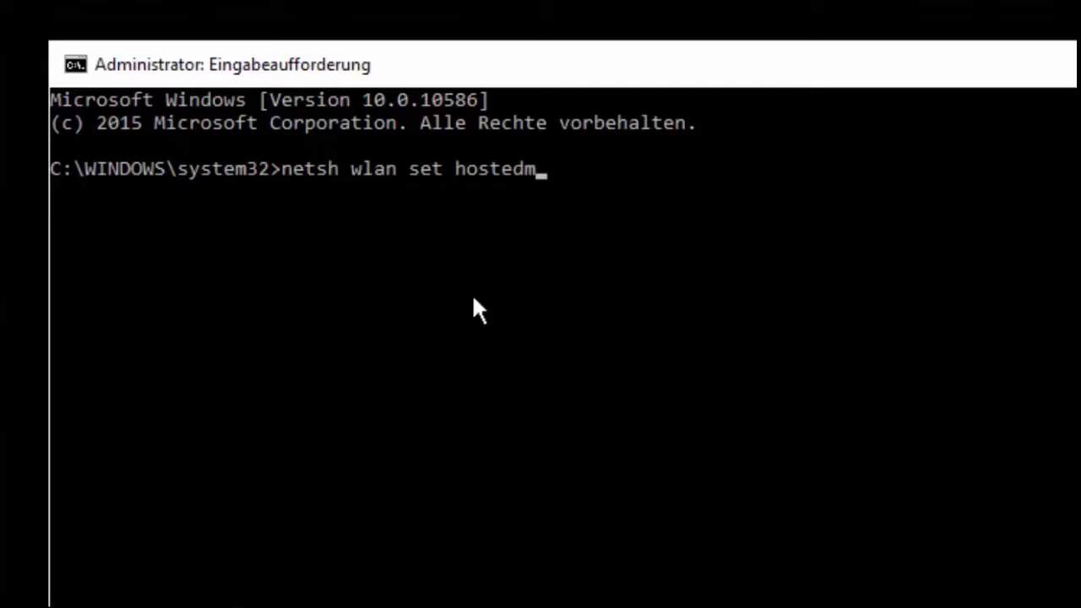
{"action": "key", "text": "BackSpace"}
{"action": "type", "text": "network"}
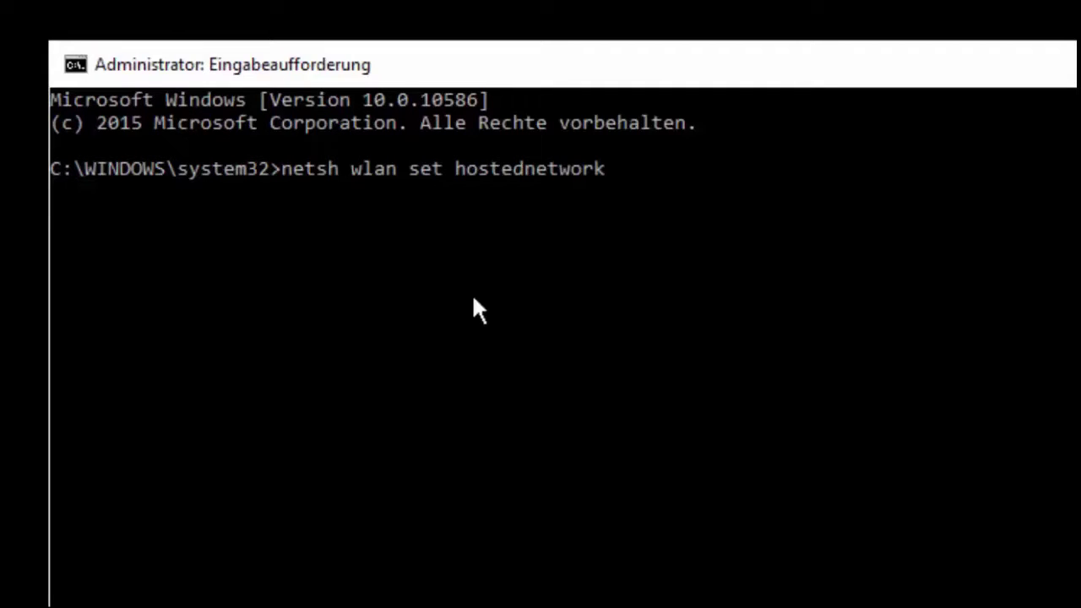
{"action": "type", "text": " mosue"}
{"action": "key", "text": "BackSpace"}
{"action": "key", "text": "BackSpace"}
{"action": "key", "text": "BackSpace"}
{"action": "type", "text": "de="}
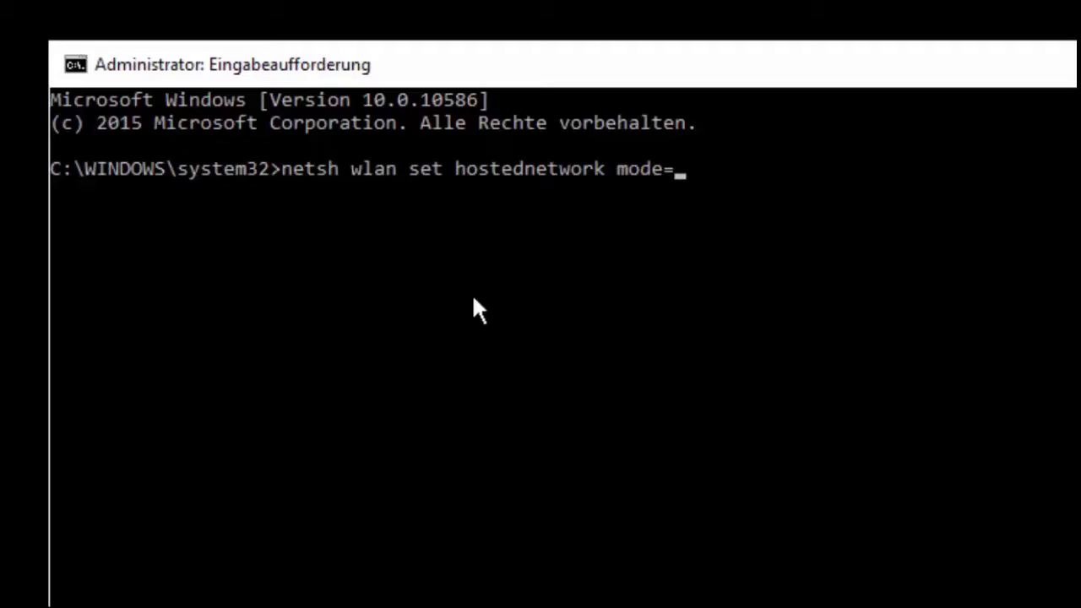
{"action": "type", "text": "allow"}
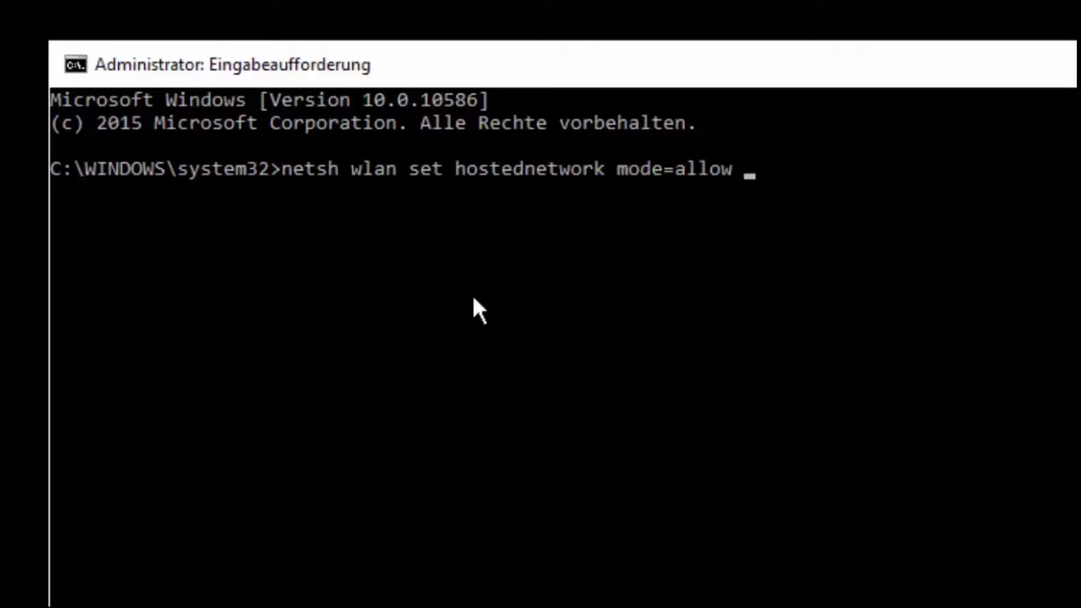
{"action": "type", "text": " ssid="}
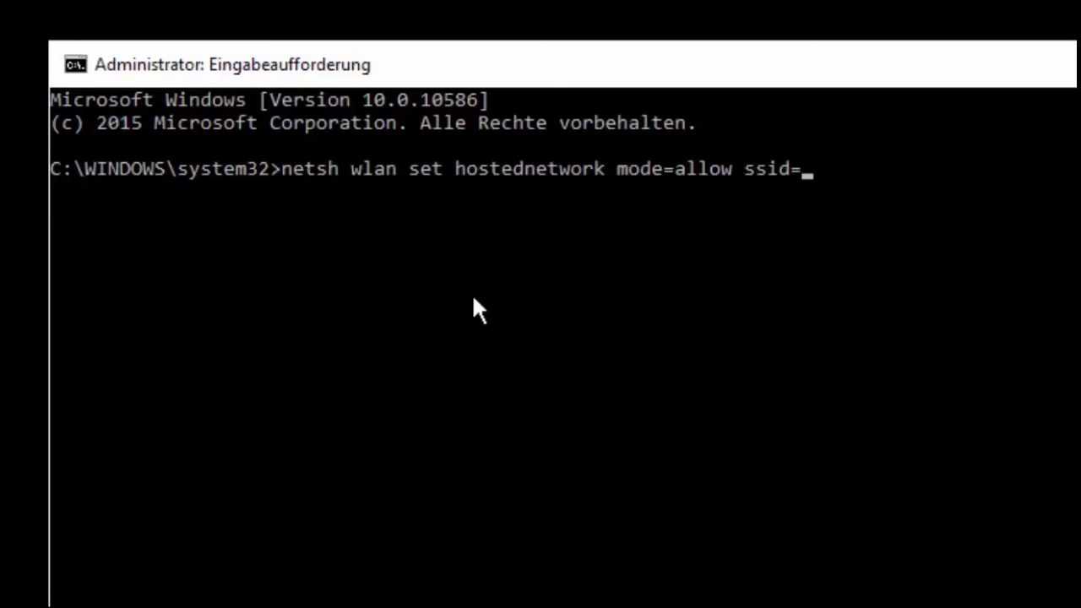
{"action": "type", "text": "HOTSPOT"}
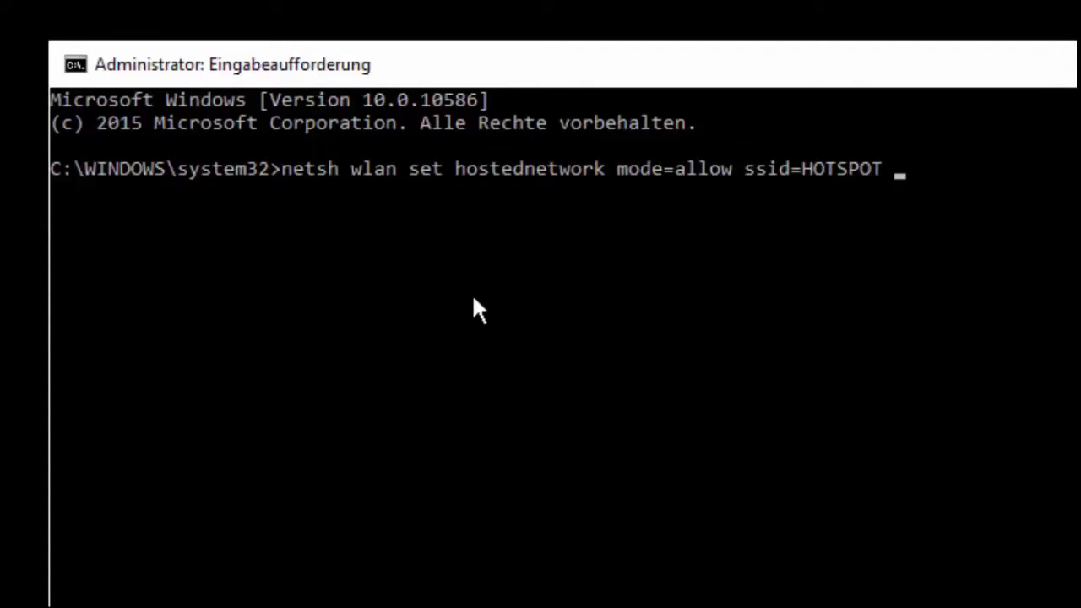
{"action": "type", "text": " key=passwo"}
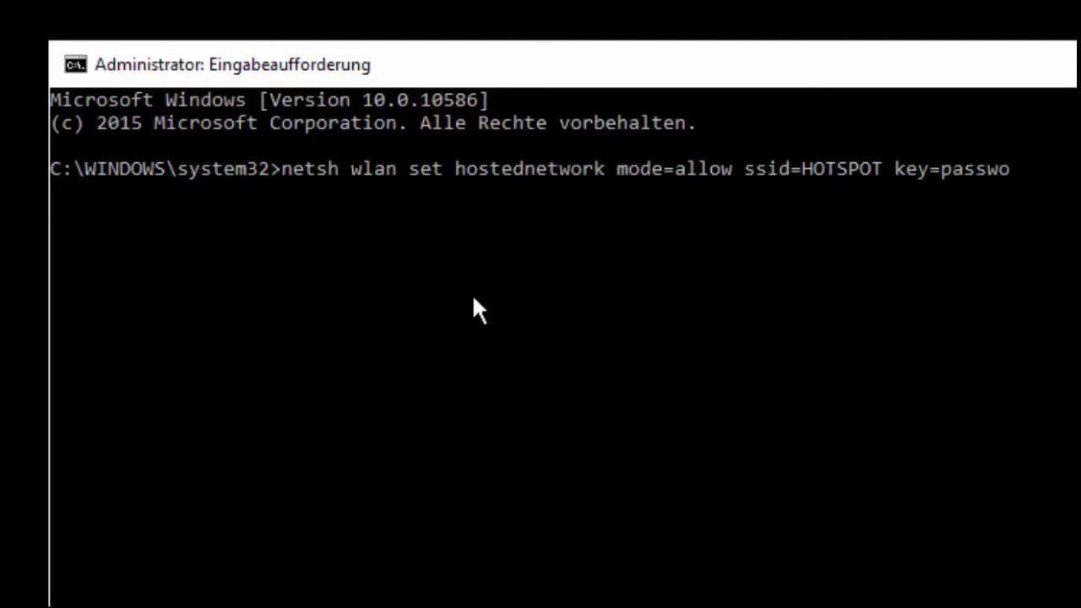
{"action": "type", "text": "rd123"}
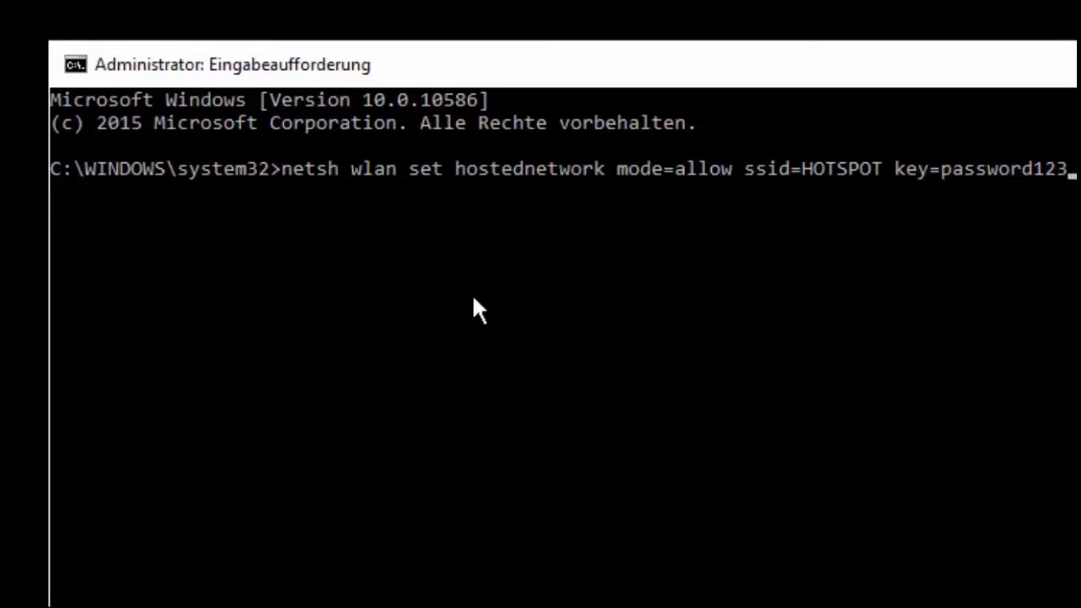
{"action": "key", "text": "Return"}
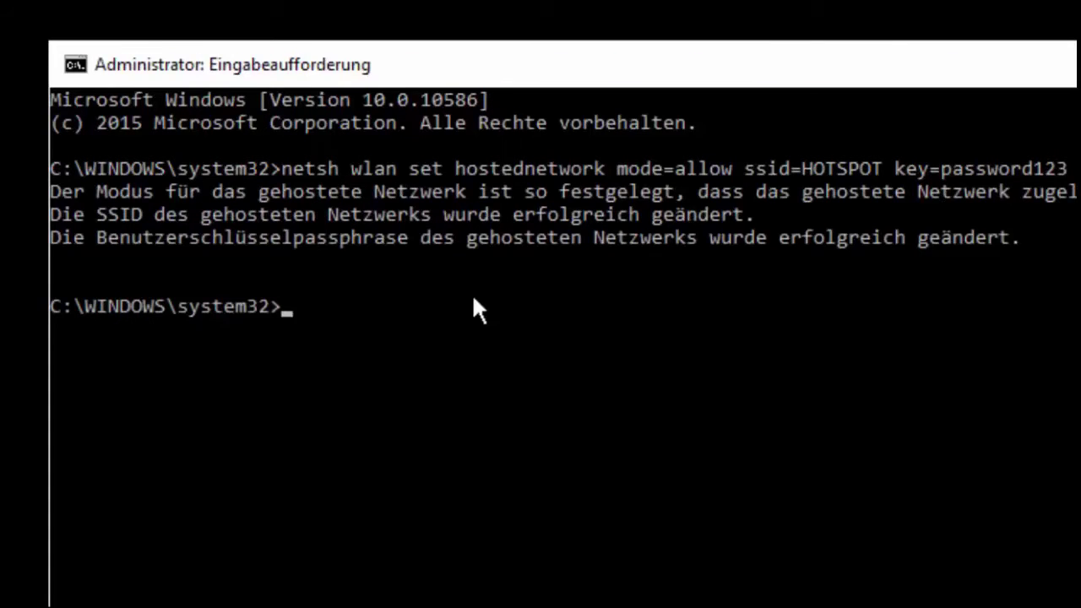